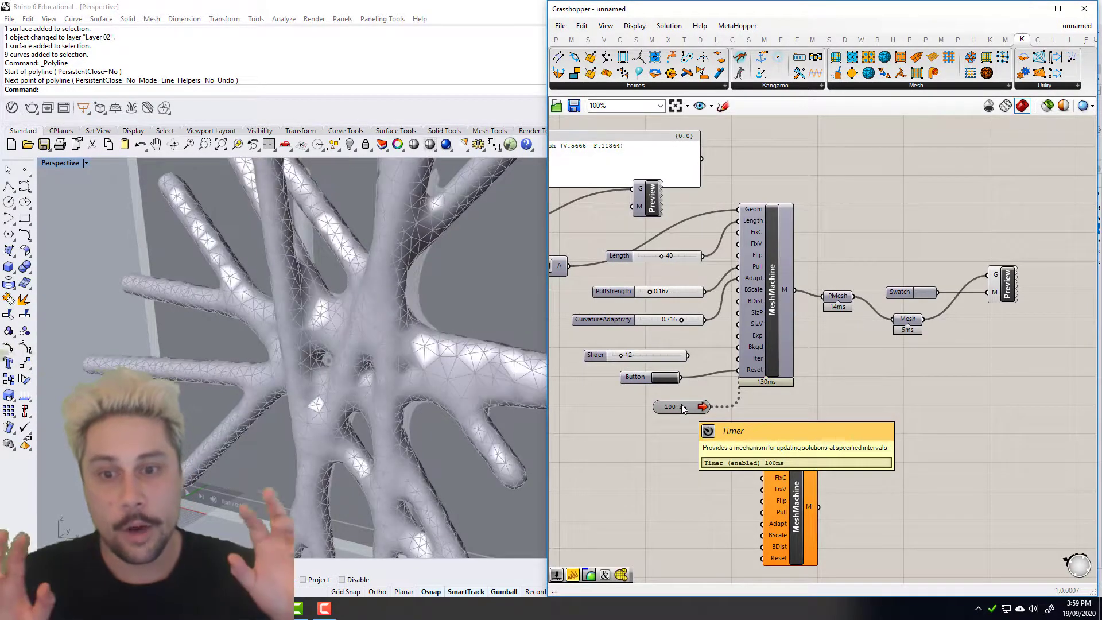
Step: Disable the 100 ms timer driving the MeshMachine component
right_drag(714, 225, 754, 228)
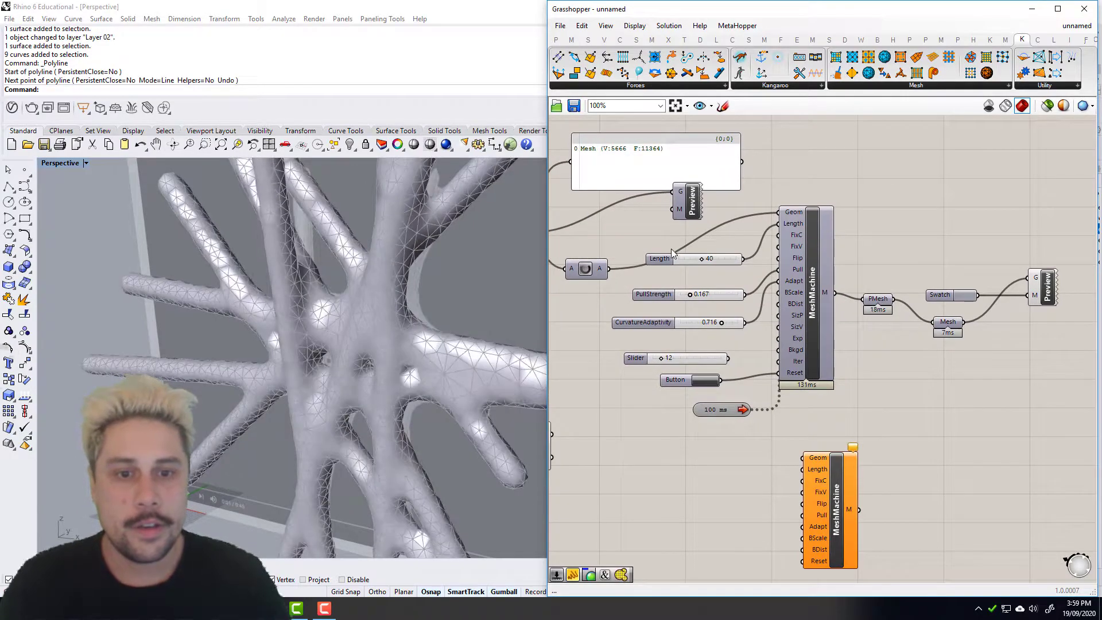
click(677, 254)
mouse_move(876, 373)
right_down()
mouse_move(840, 393)
mouse_move(867, 374)
right_up()
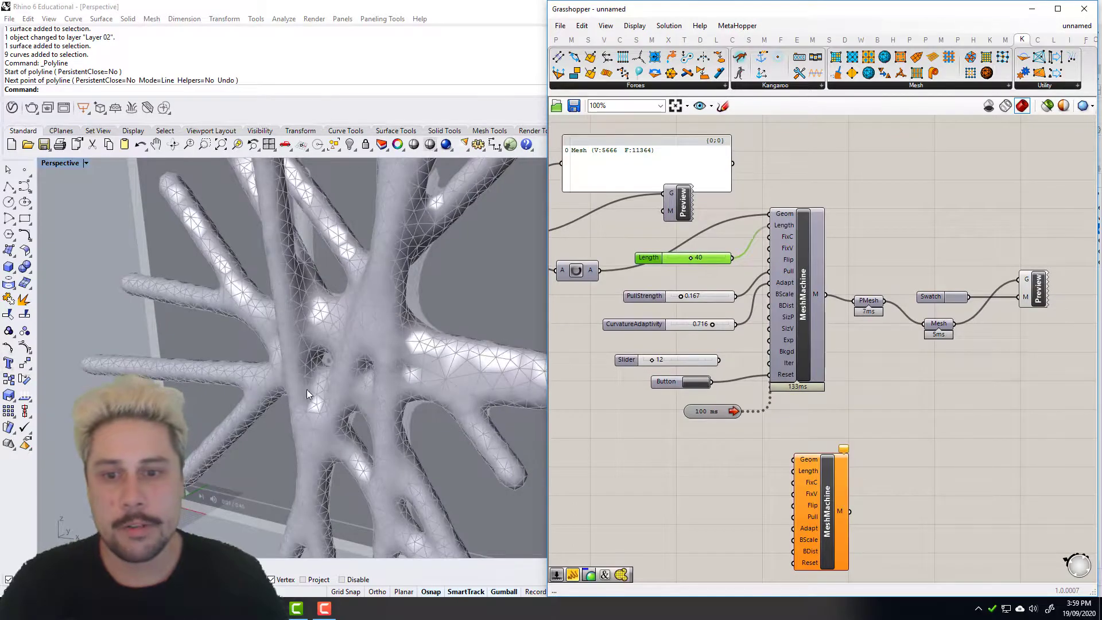
right_drag(696, 297, 715, 320)
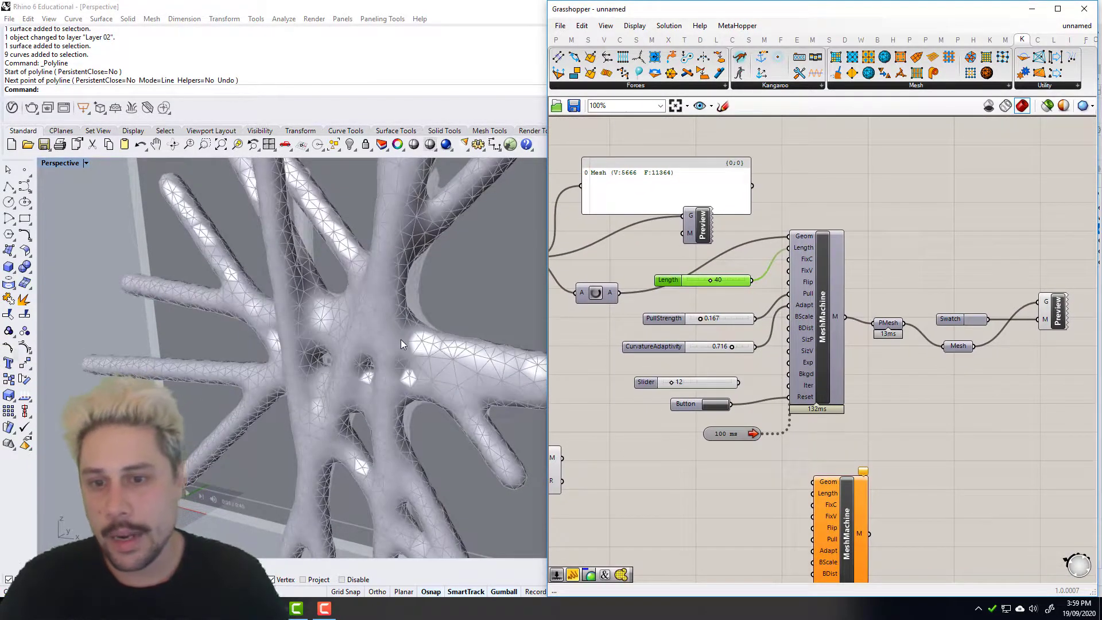
double_click(726, 433)
click(911, 439)
right_drag(910, 439, 858, 416)
Step: Add a Bar Graph component to the canvas near the mesh preview component
double_click(869, 239)
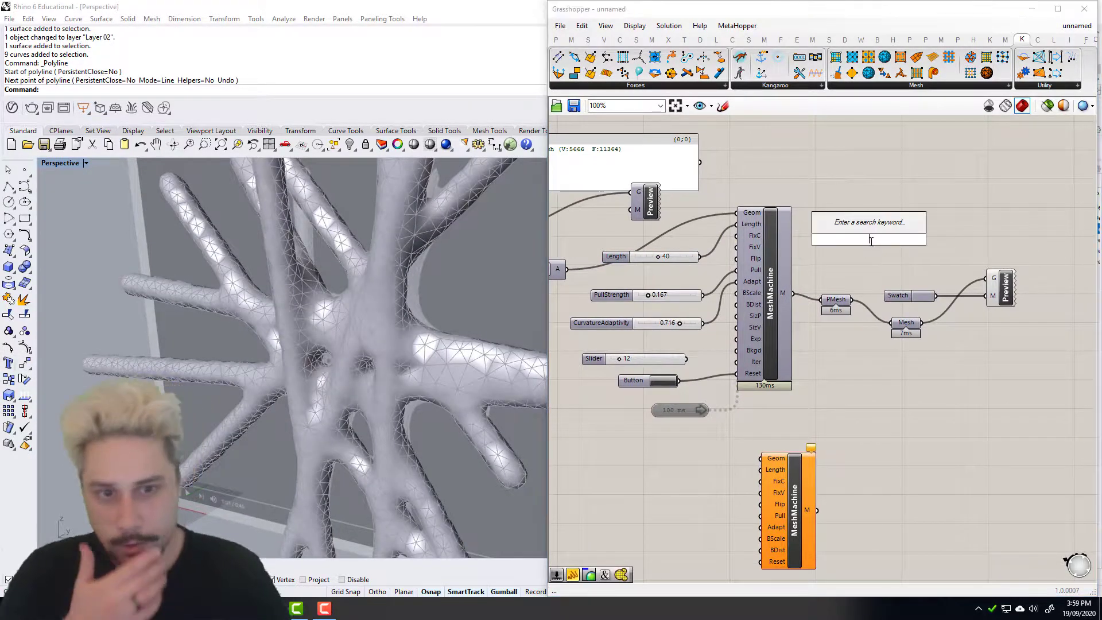
text(me)
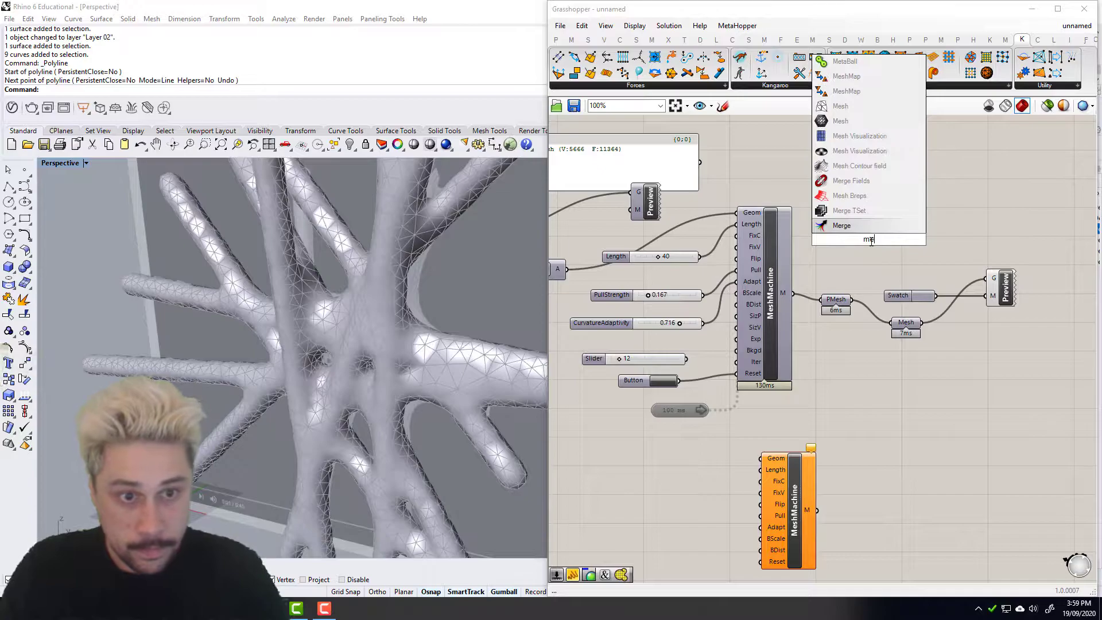
key(BackSpace)
text(bar graph)
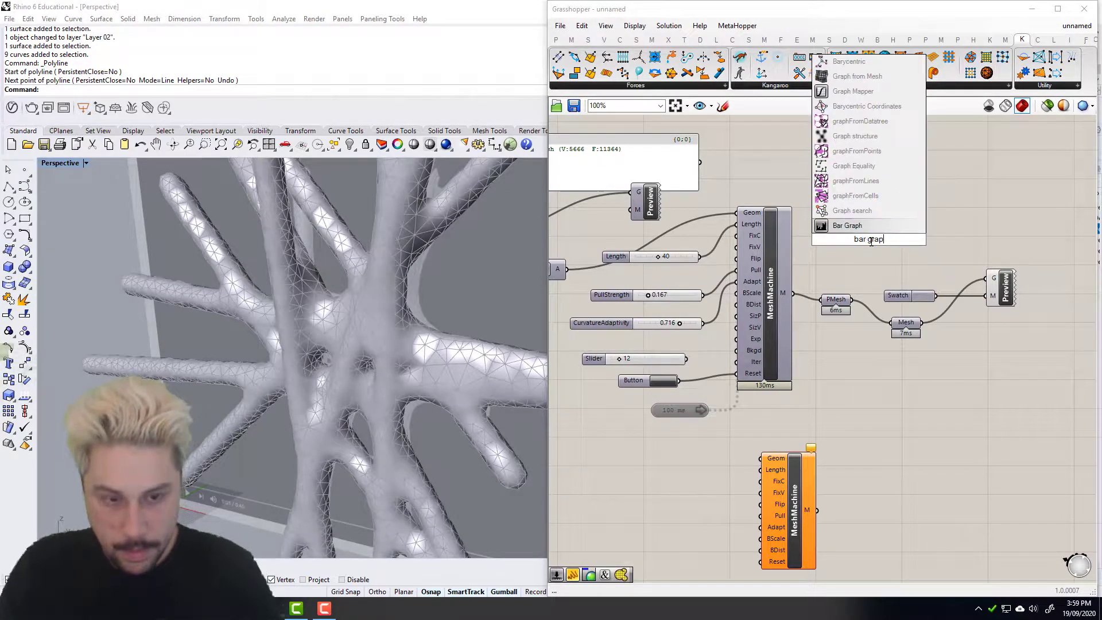
click(845, 227)
right_drag(993, 231, 897, 246)
double_click(769, 236)
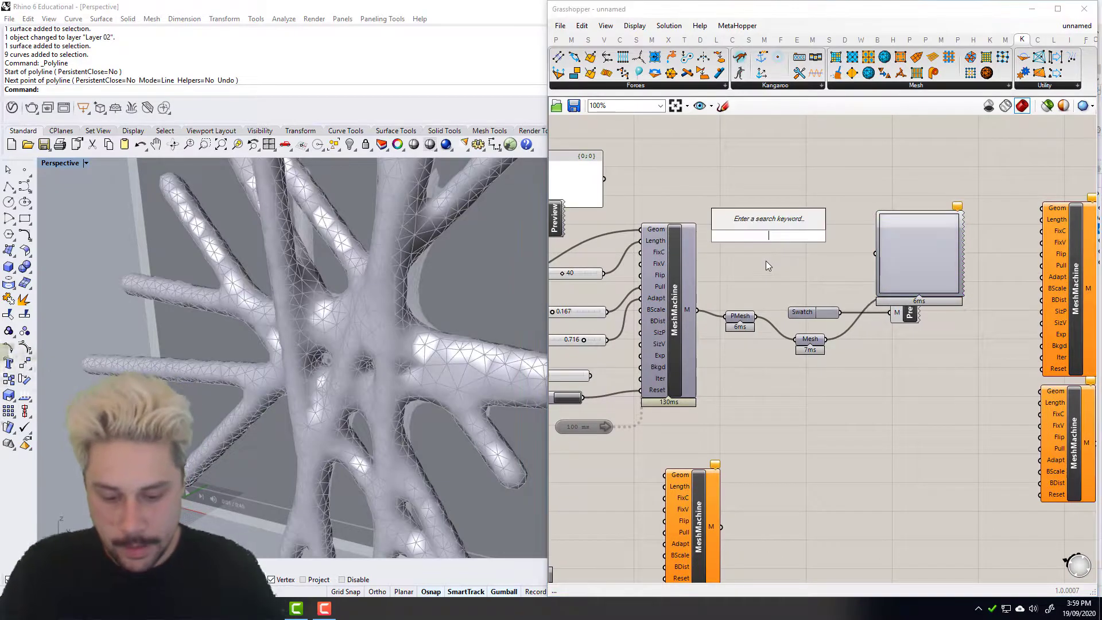
text(mesh edges)
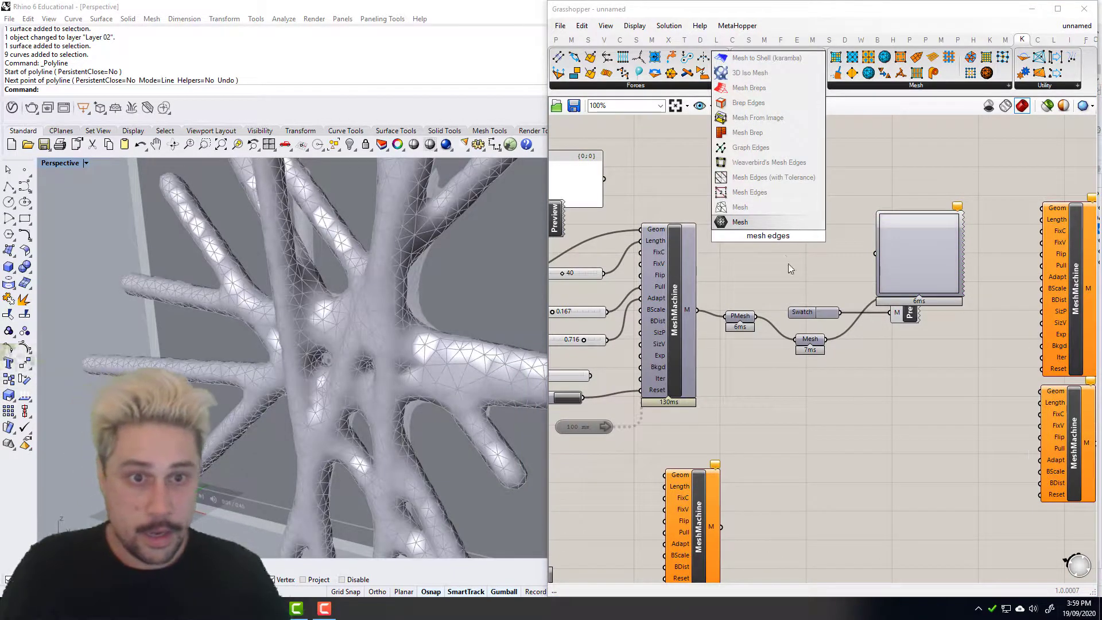
click(741, 219)
key(ctrl+z)
Step: Add a Mesh Edges component and feed it the remeshed Mesh output
double_click(763, 230)
text(mesh edges)
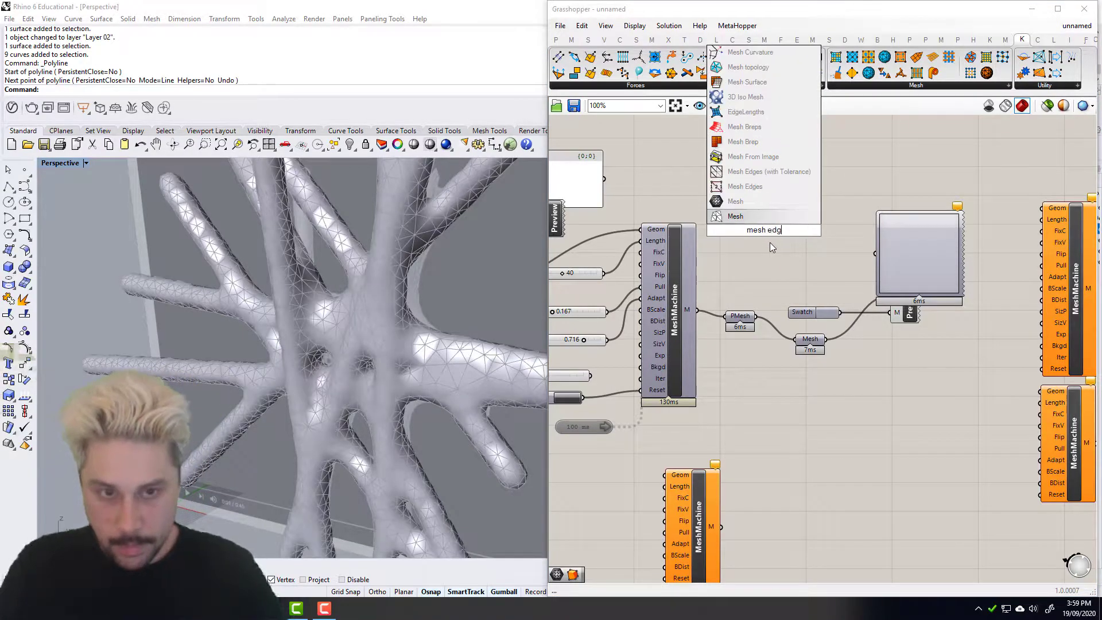
click(740, 185)
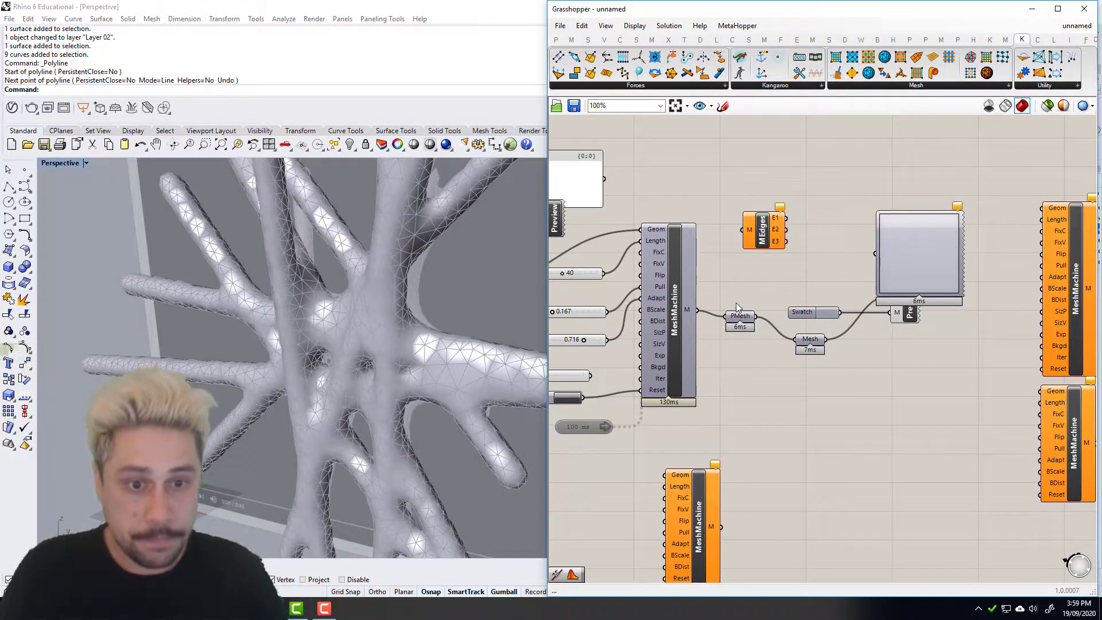
drag(824, 339, 741, 230)
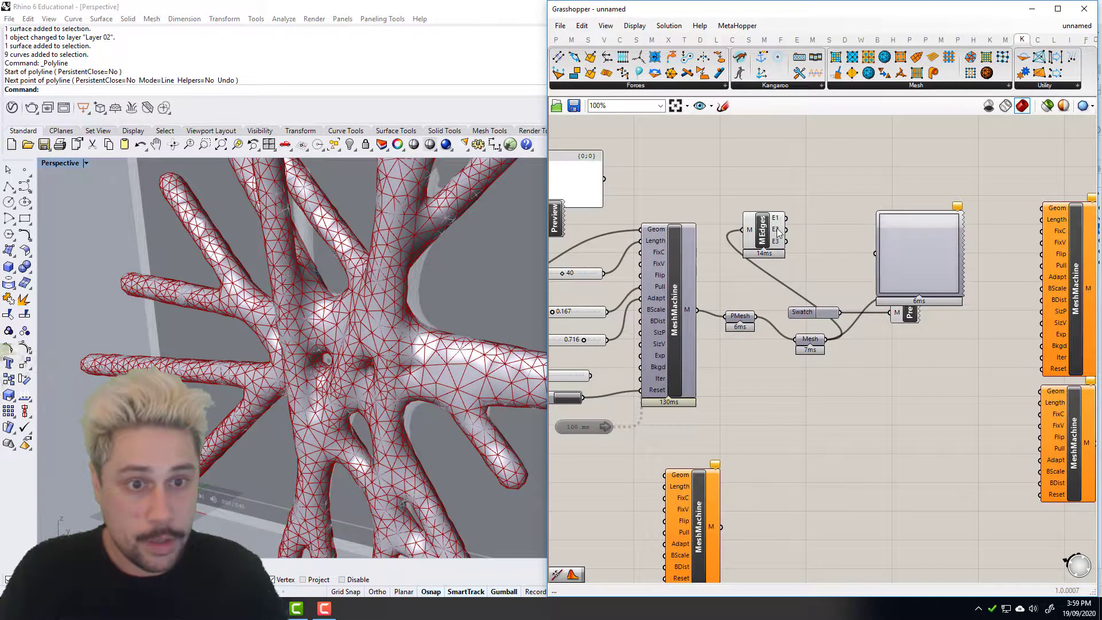
Step: Add a curve Length component and connect the E2 edges of Mesh Edges to it
double_click(809, 241)
text(length)
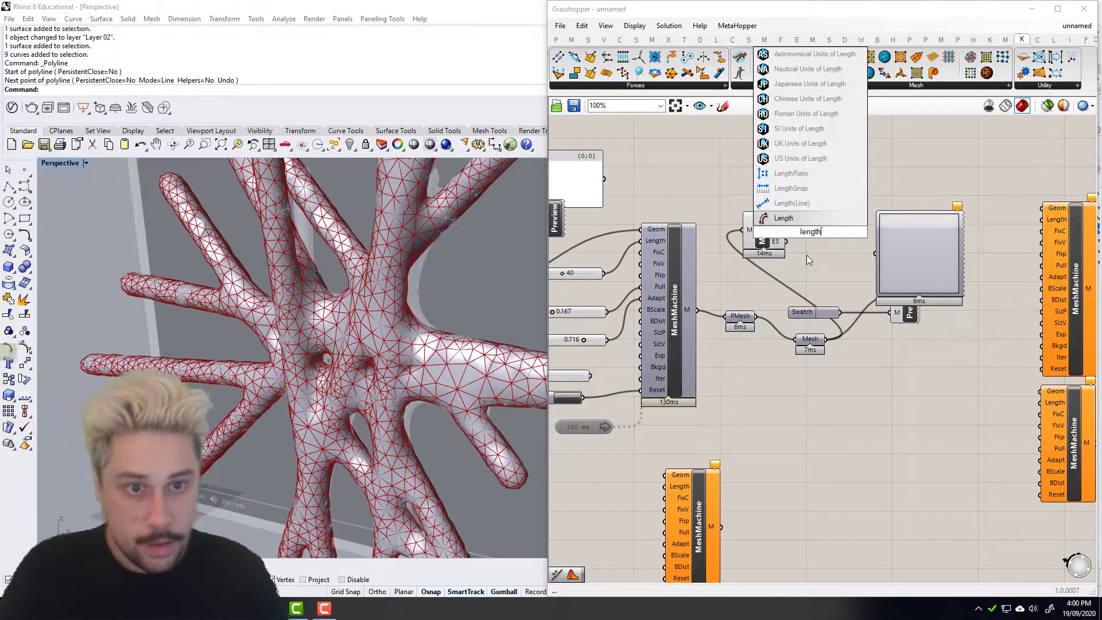
click(784, 218)
drag(786, 230, 817, 243)
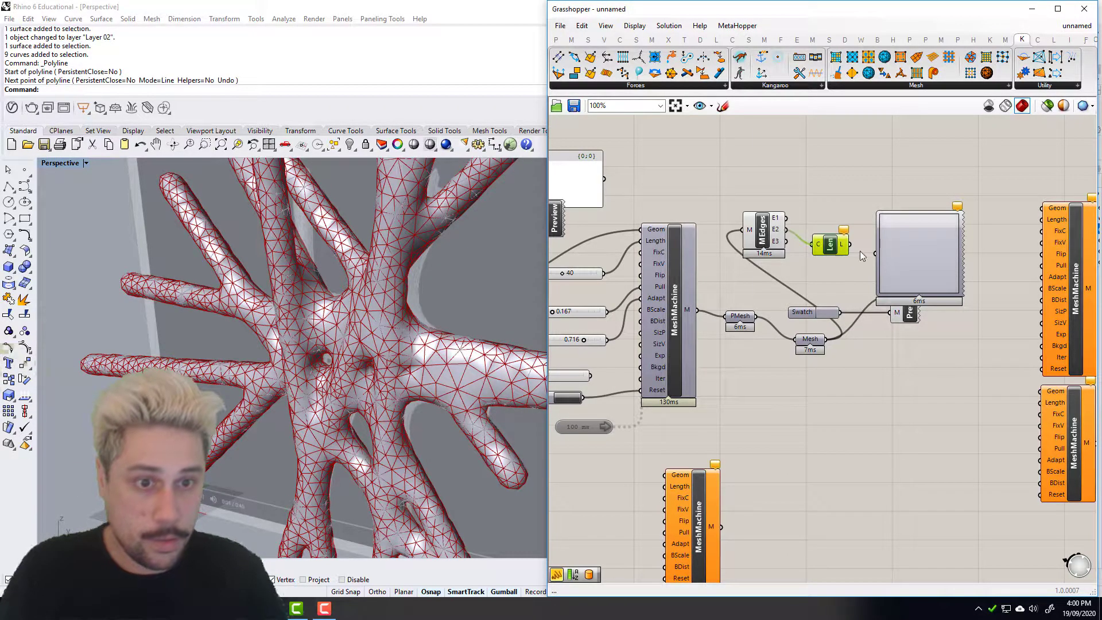
mouse_move(844, 247)
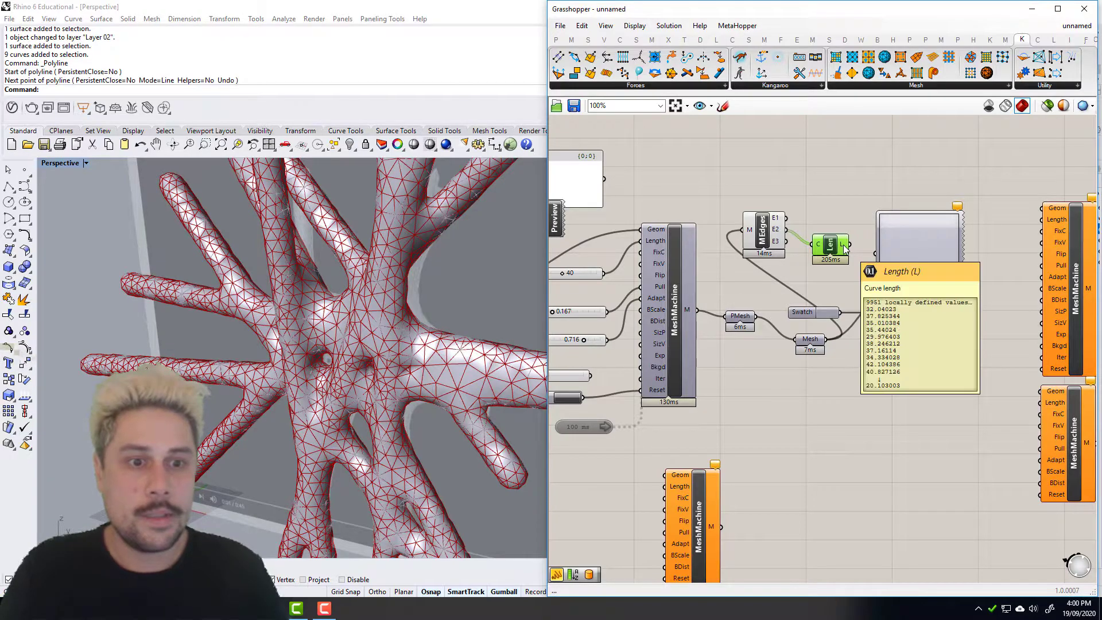
Step: Duplicate the Mesh Edges and Length pair above the original and connect the input mesh feeding MeshMachine's Geom to the copy
scroll(888, 265, down, 3)
scroll(887, 265, up, 2)
shift+click(859, 267)
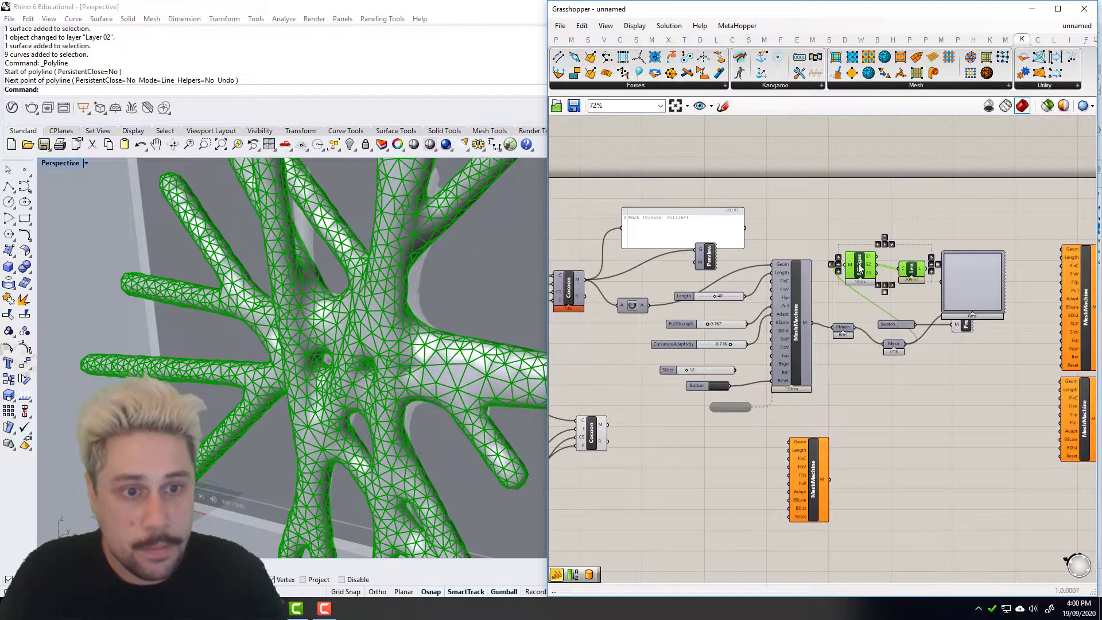
alt+drag(859, 265, 858, 183)
shift+drag(648, 306, 846, 183)
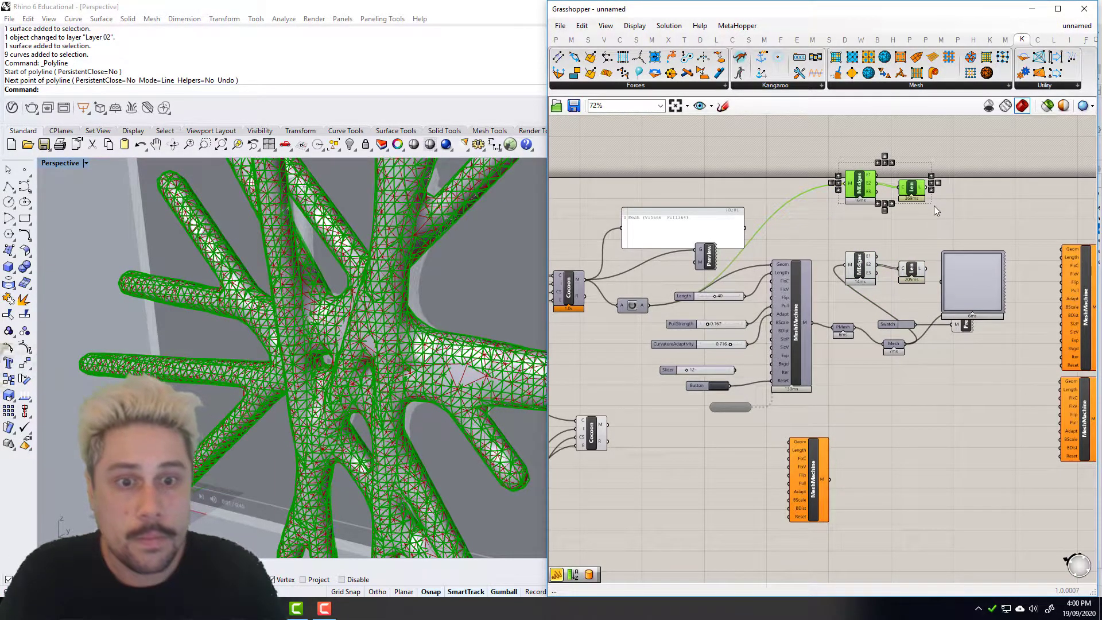
Step: Duplicate the Bar Graph beside the upper Length component, link it to those lengths, and examine the edge-length distribution
right_drag(935, 201, 839, 241)
click(883, 226)
alt+drag(868, 321, 854, 225)
scroll(892, 218, up, 6)
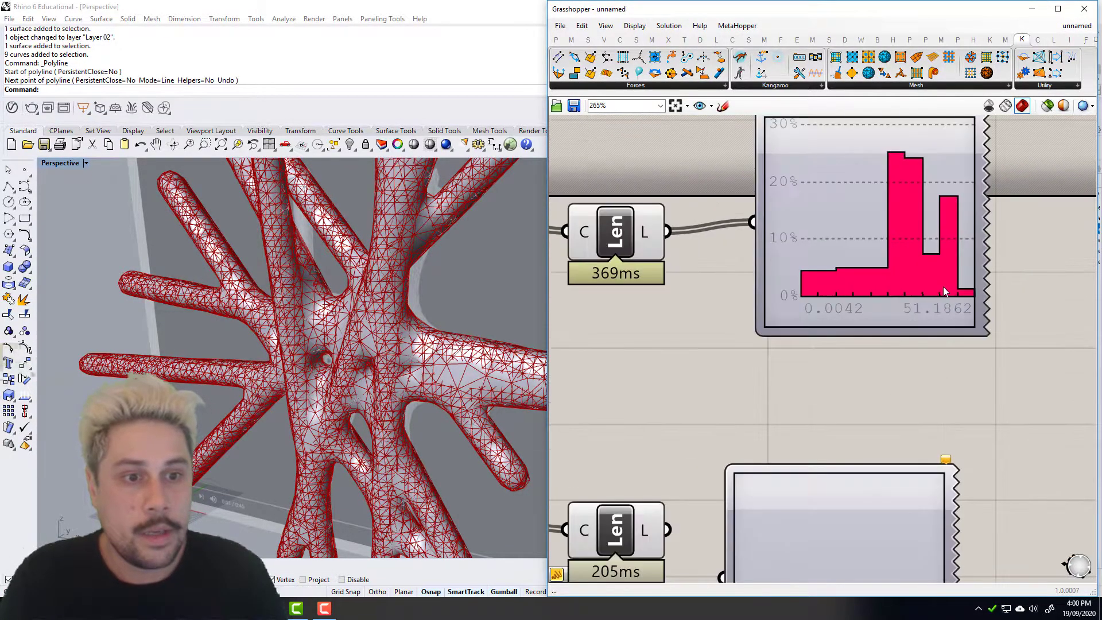
right_drag(910, 244, 873, 254)
scroll(804, 304, up, 1)
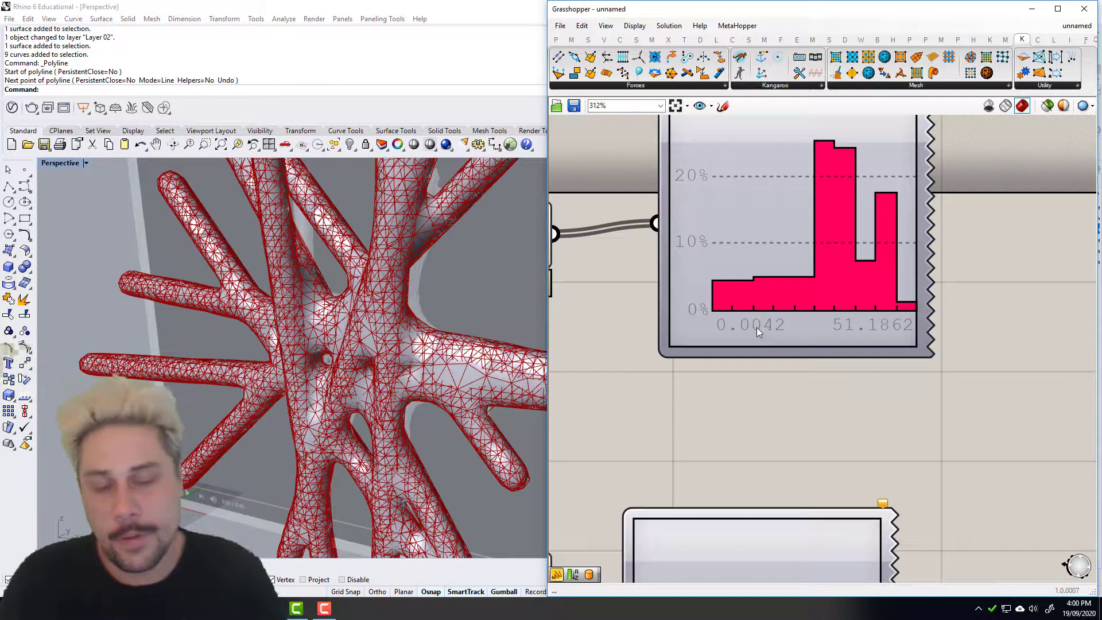
scroll(669, 305, down, 6)
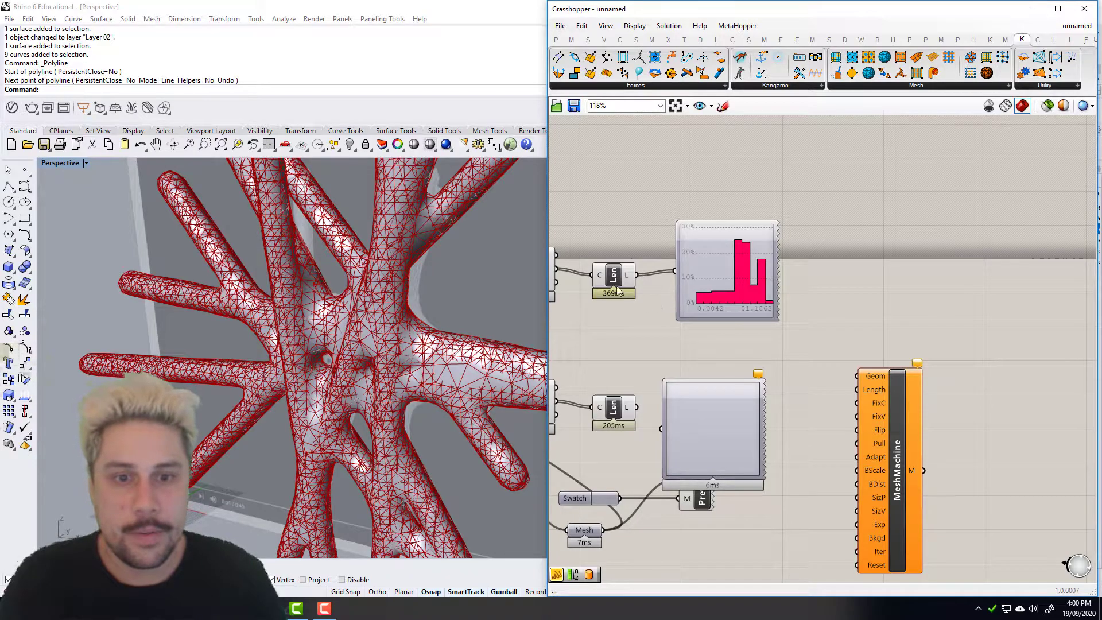
Step: Turn off the preview of the upper Mesh Edges and Length components
right_drag(625, 295, 733, 298)
drag(718, 300, 598, 217)
right_click(654, 167)
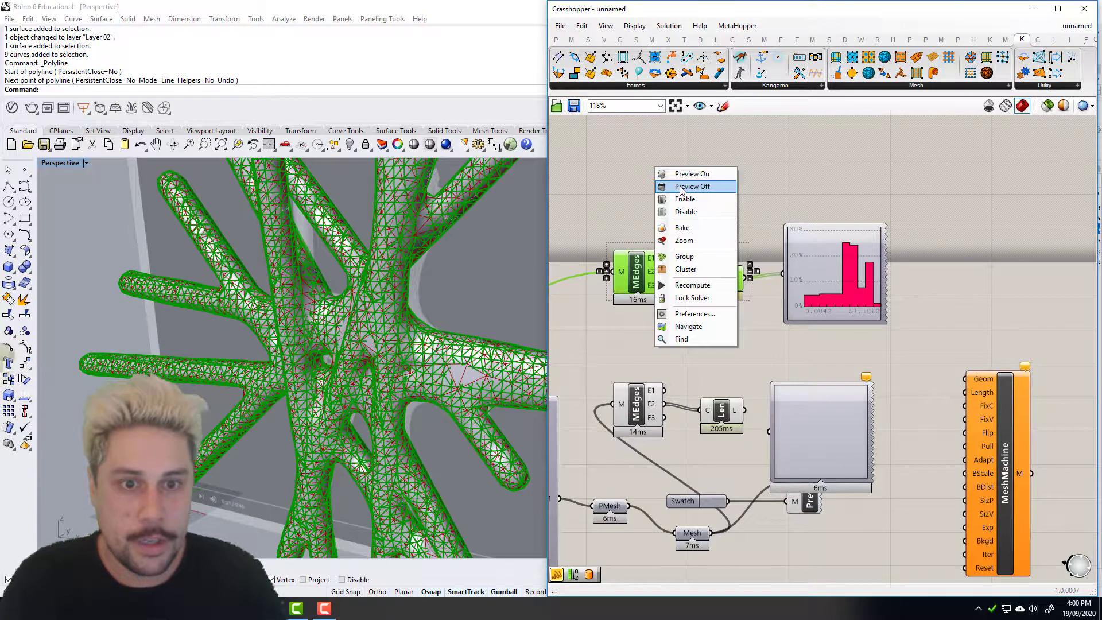
click(682, 187)
Step: Connect the lower Length output to the remaining Bar Graph and move that graph clear of the Preview component
scroll(855, 276, up, 3)
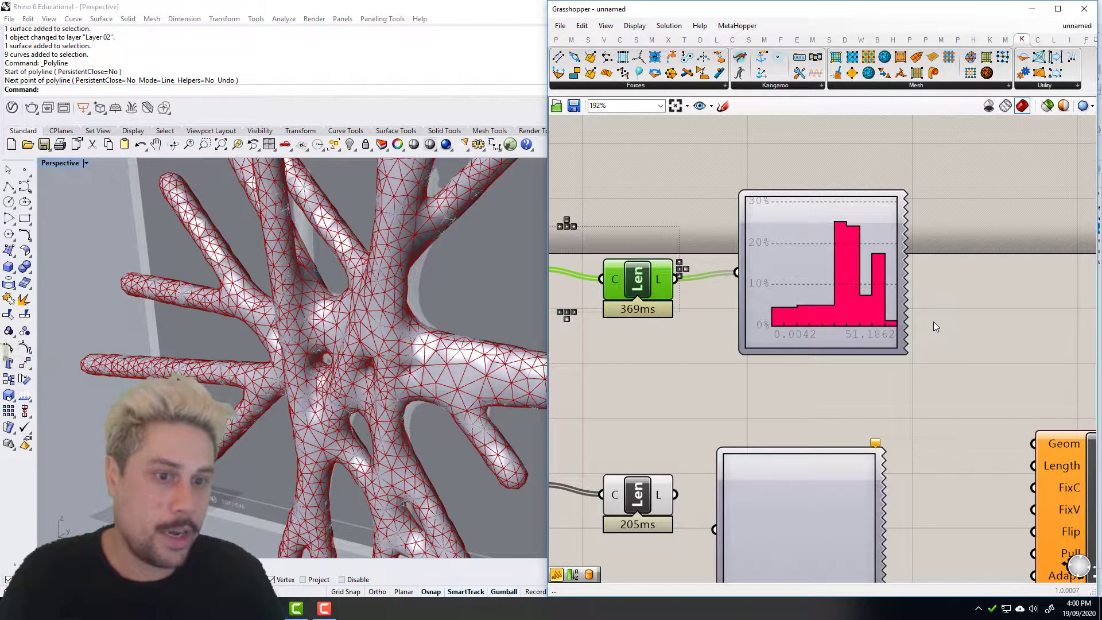
scroll(933, 322, down, 1)
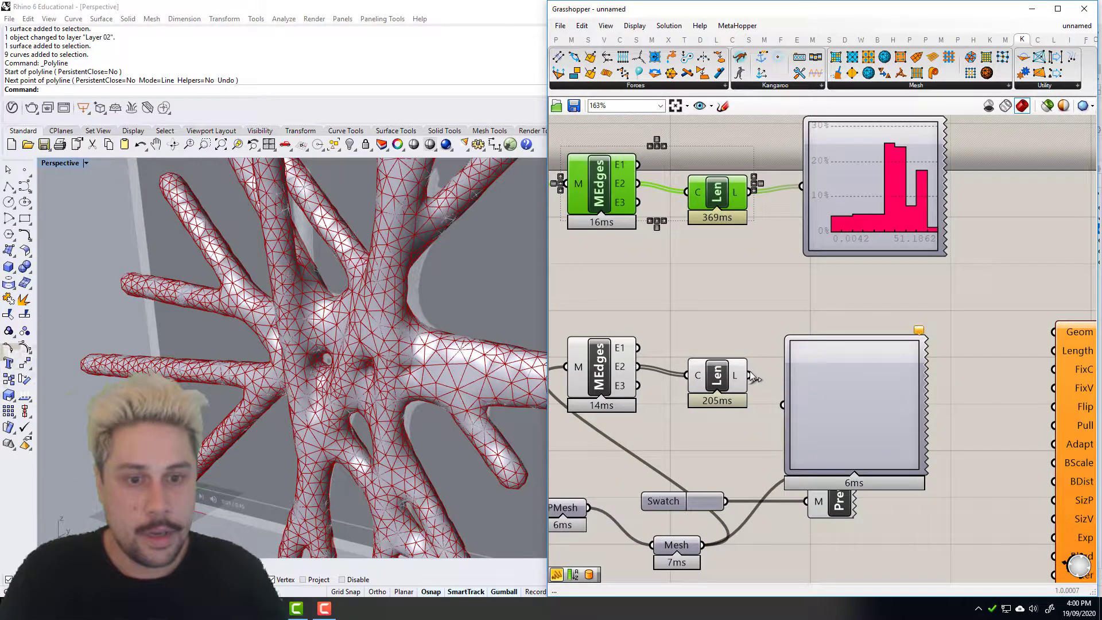
drag(793, 404, 794, 405)
drag(838, 366, 880, 335)
click(785, 279)
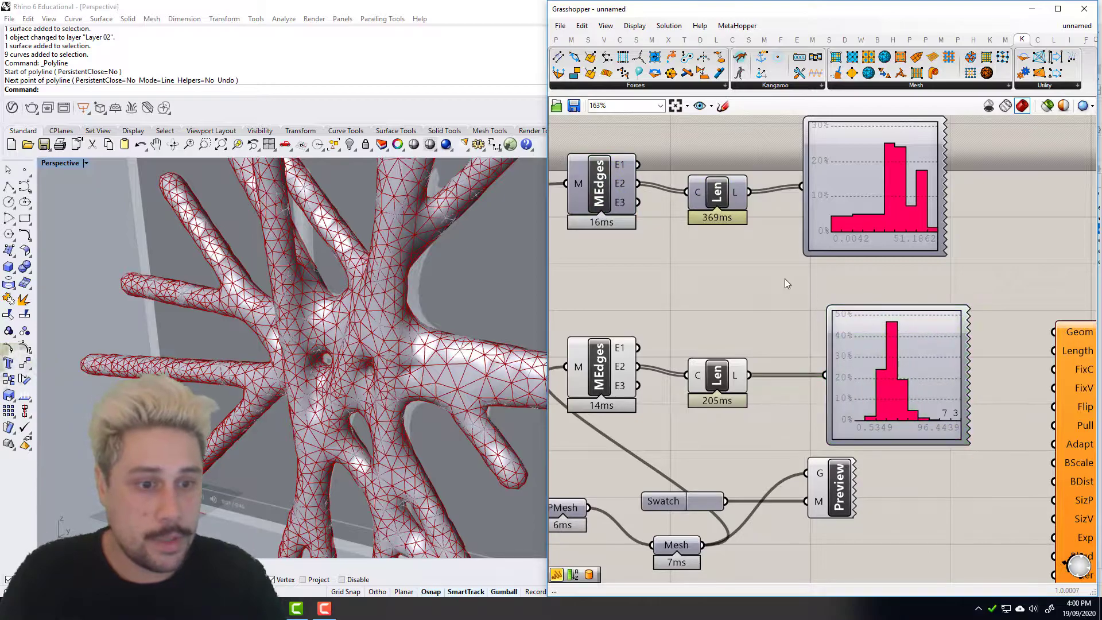
Step: Reset MeshMachine and re-enable its 100 ms timer to run the remeshing again
scroll(628, 331, down, 3)
right_drag(627, 332, 879, 305)
drag(682, 371, 692, 372)
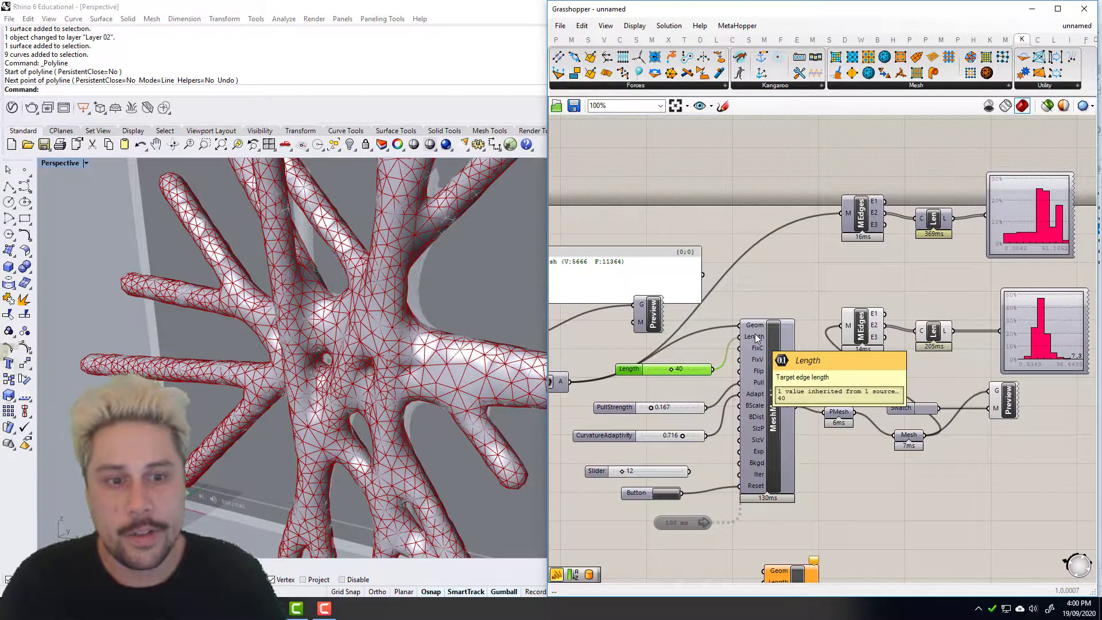
right_drag(913, 379, 805, 340)
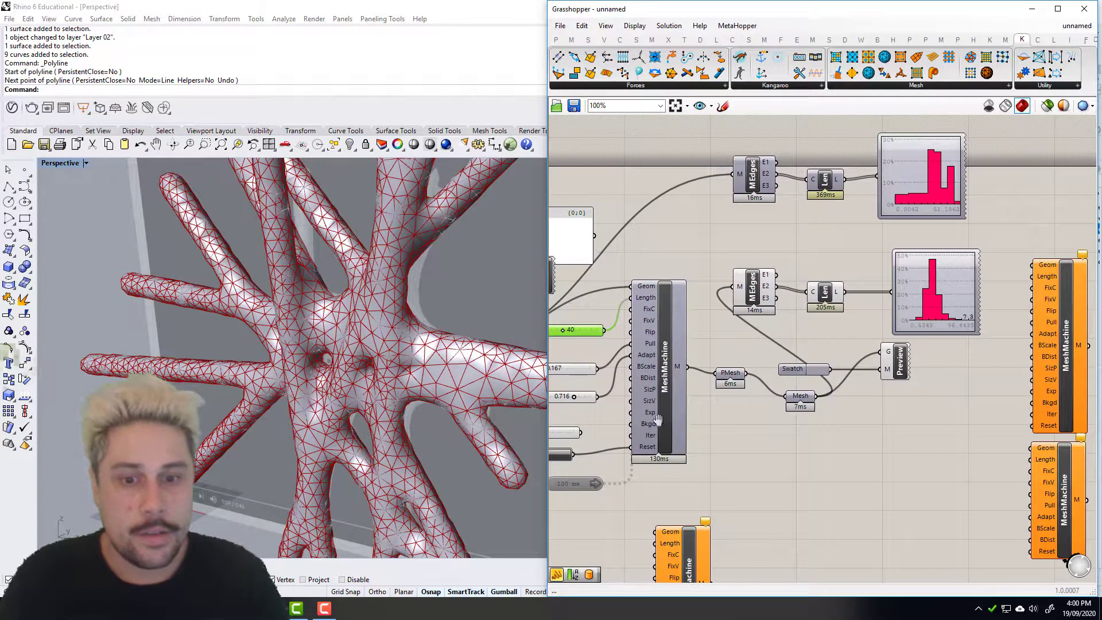
right_drag(617, 474, 674, 474)
click(614, 458)
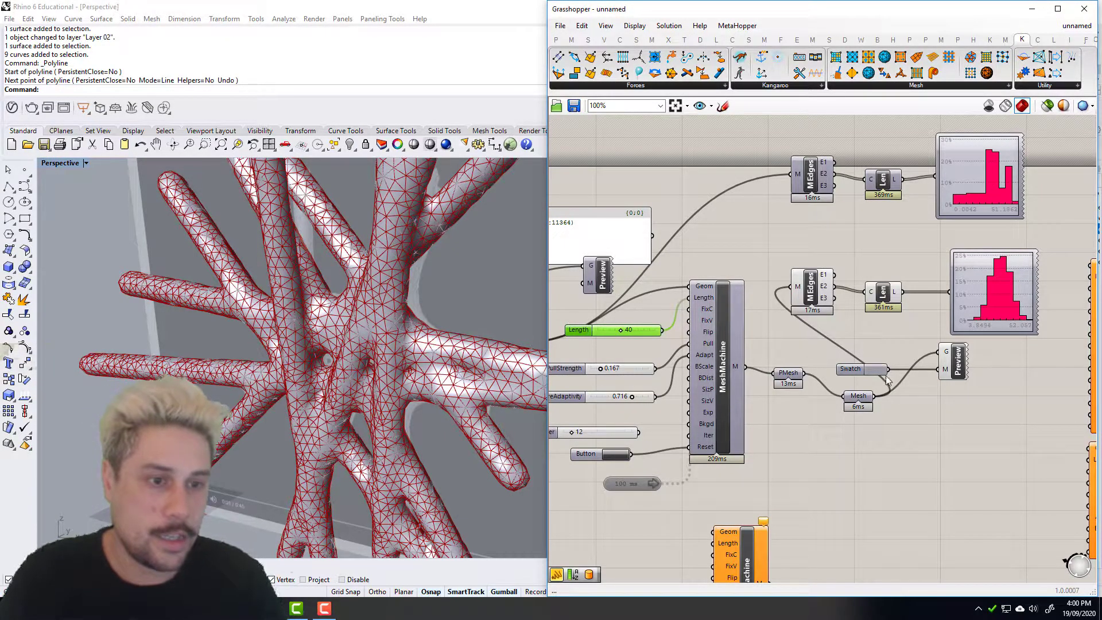
double_click(619, 485)
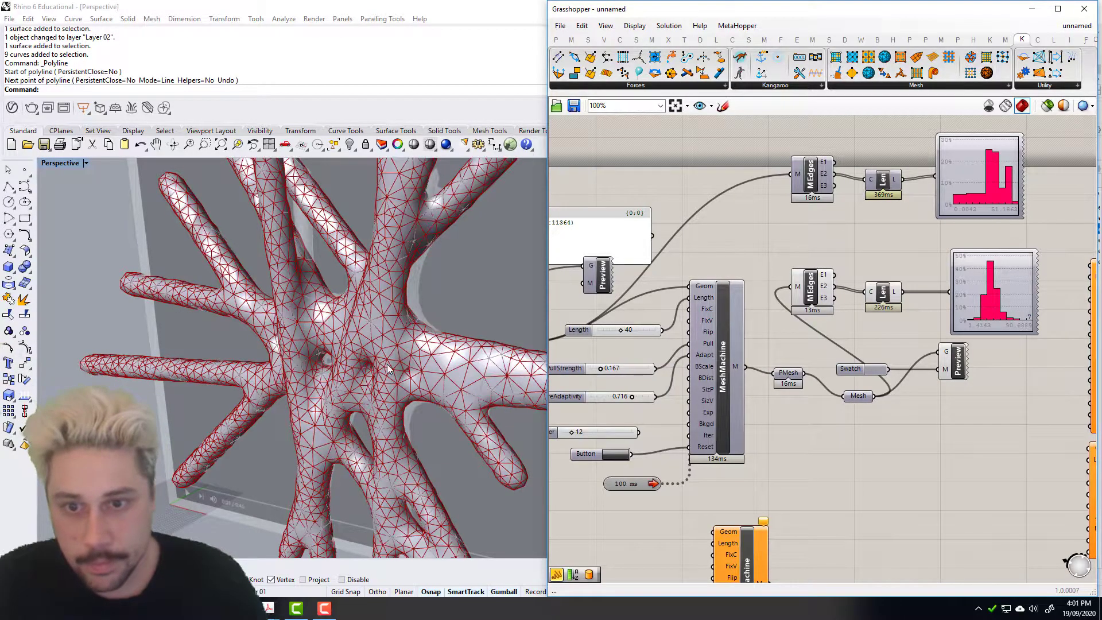
Step: Check the whole remeshed form, disable the timer, and inspect the lower edge-length graph
scroll(426, 362, down, 2)
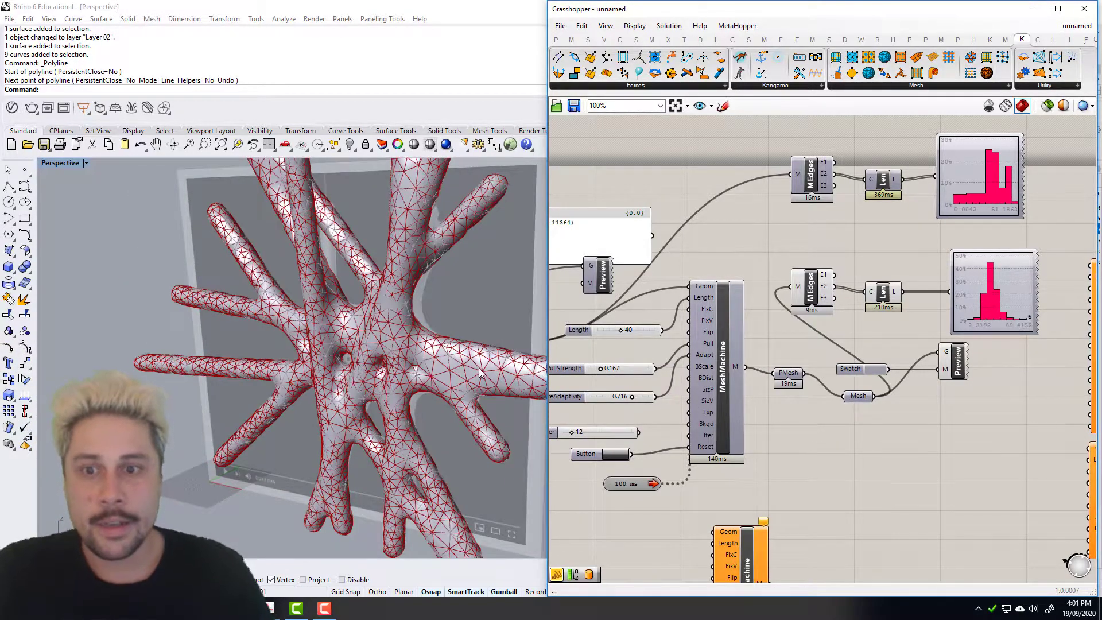
scroll(481, 372, down, 2)
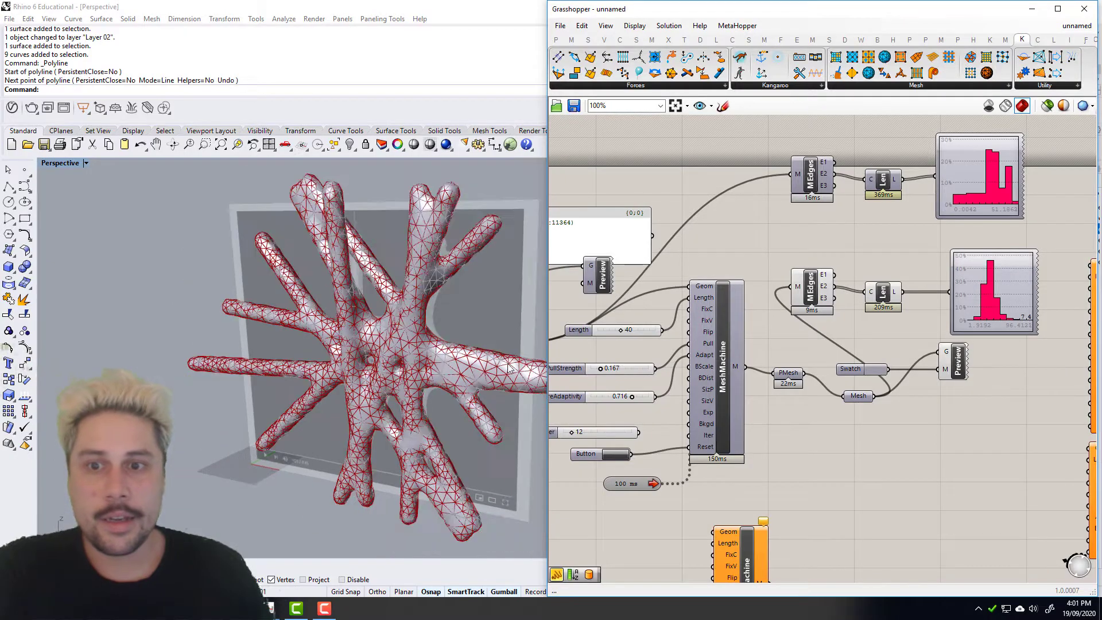
double_click(637, 484)
right_drag(960, 450, 888, 468)
scroll(944, 340, up, 4)
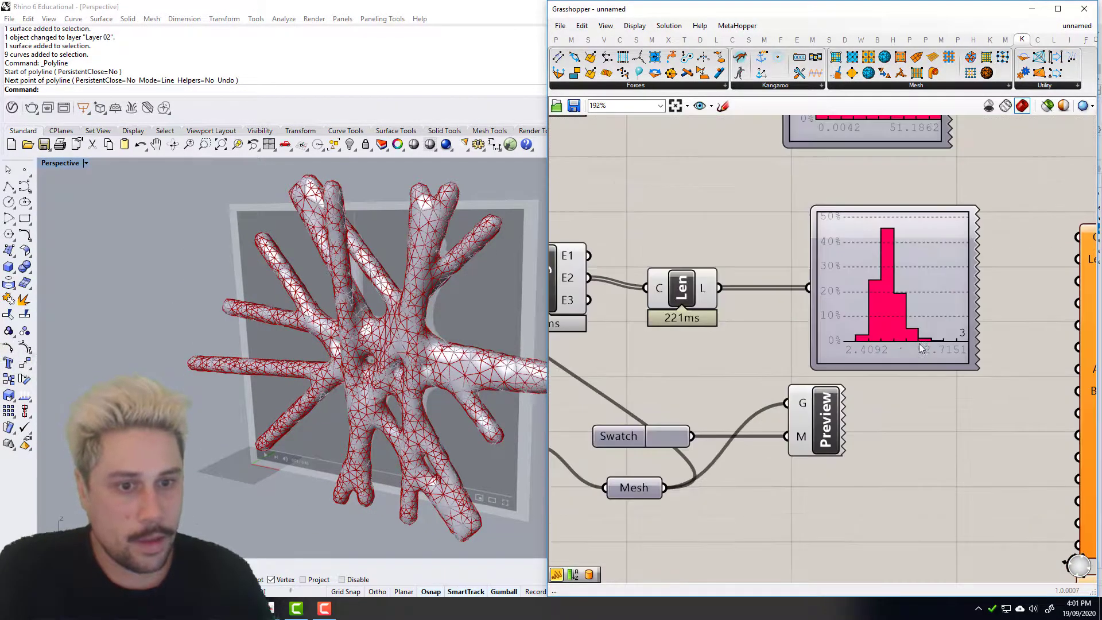
right_drag(829, 219, 713, 307)
scroll(713, 307, down, 3)
Step: Add an Average component fed by the upper Length output and duplicate it just below
double_click(660, 280)
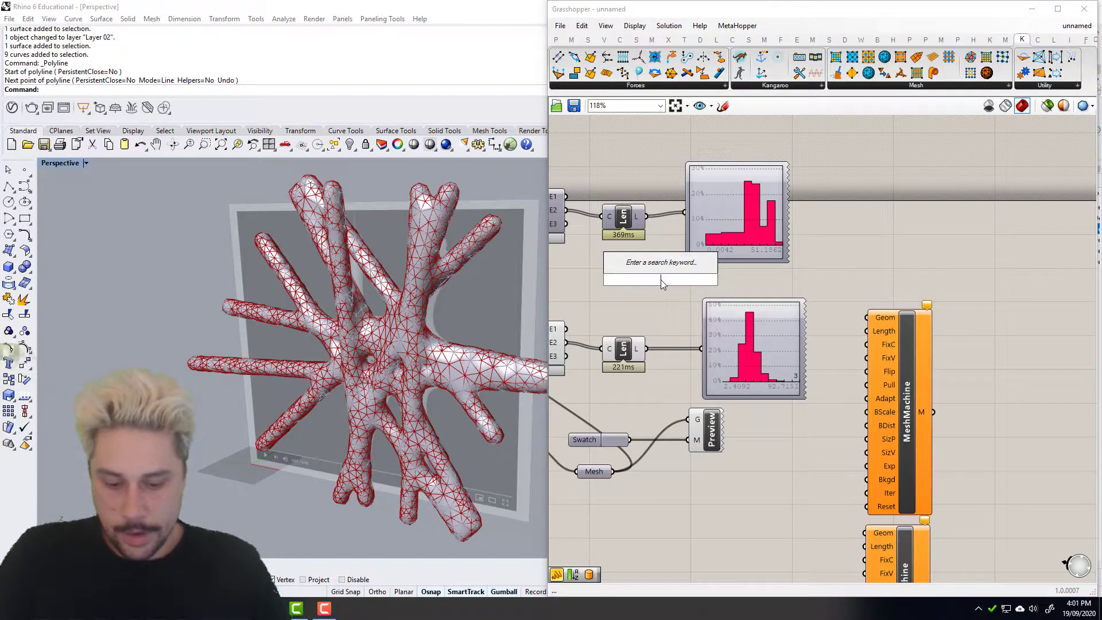
text(average)
click(656, 253)
drag(647, 217, 651, 304)
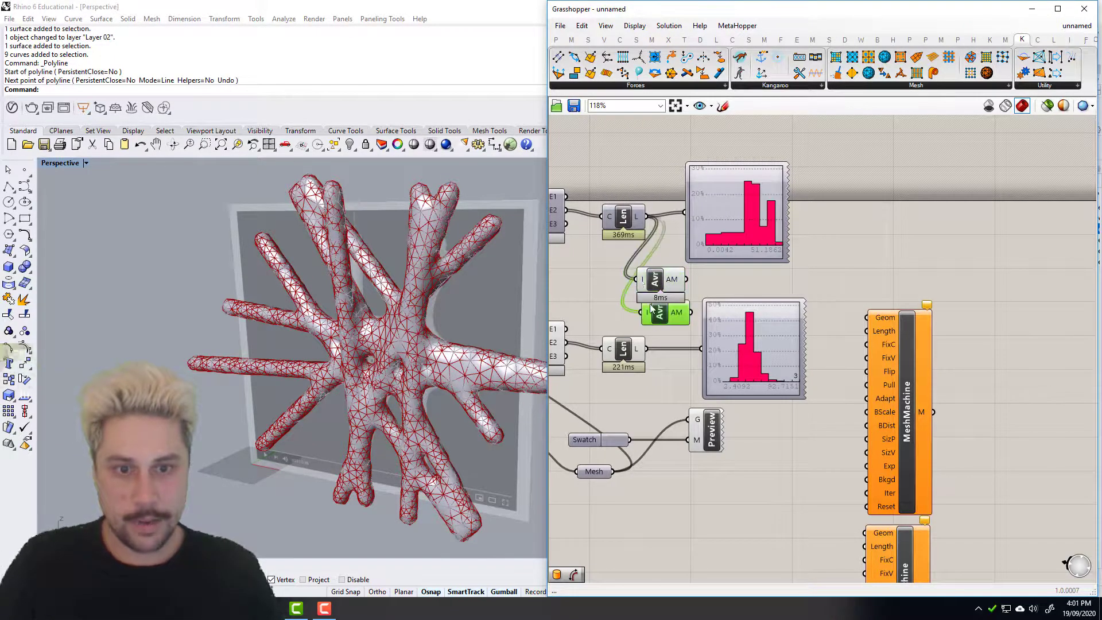
Step: Add a Panel beside the two Average components, make room by moving the upper graph, and connect both averages to it
double_click(730, 275)
text(//)
key(Return)
drag(725, 222, 736, 179)
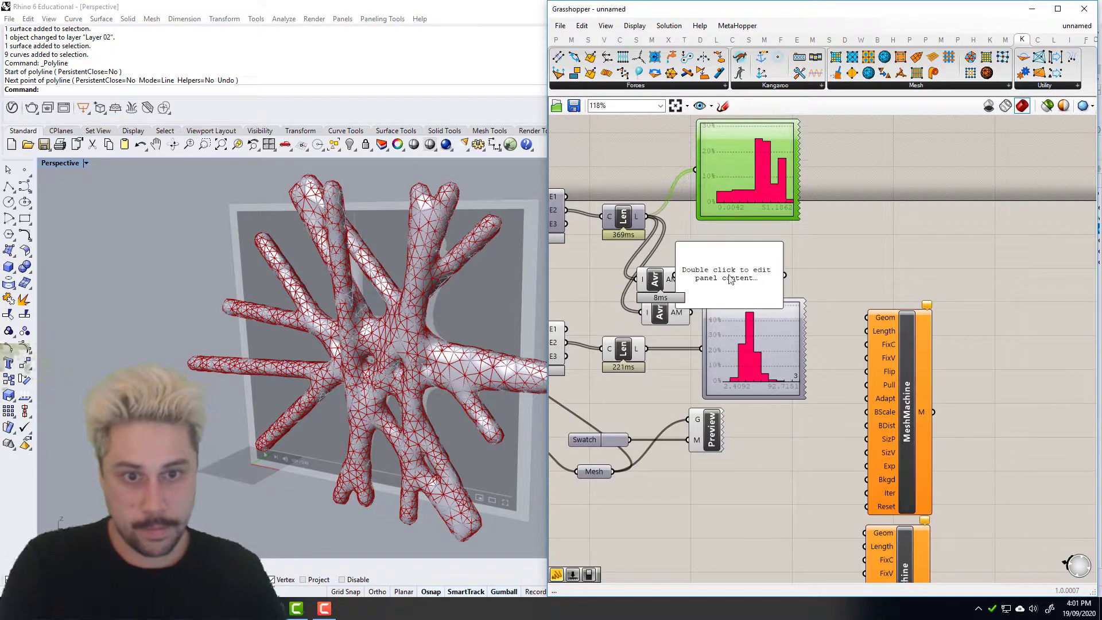
drag(720, 285, 792, 260)
drag(685, 280, 668, 262)
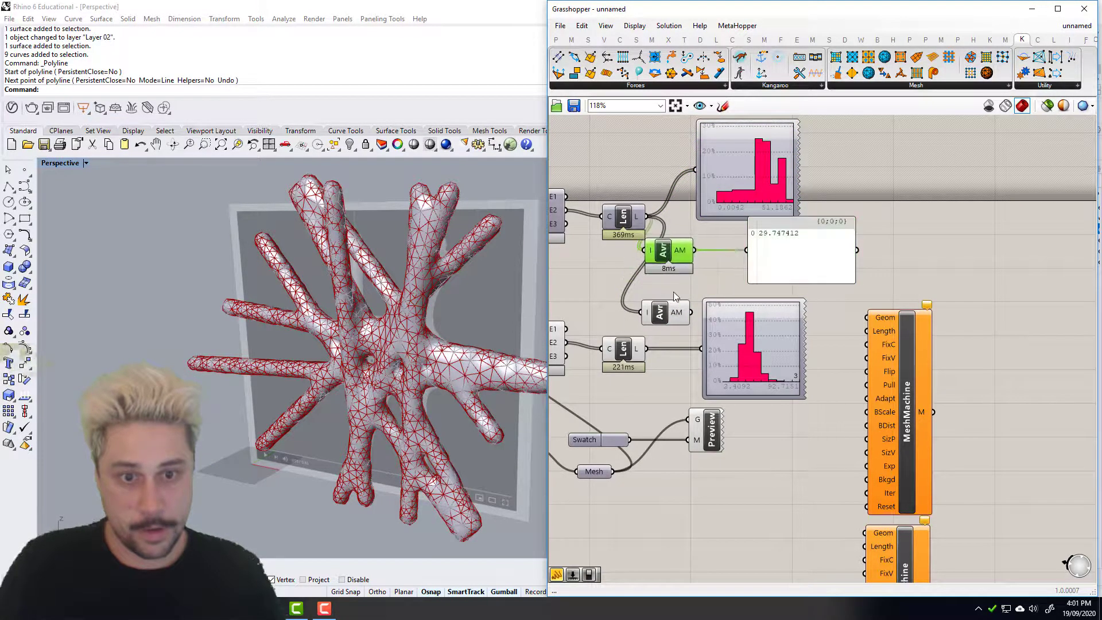
shift+drag(691, 312, 746, 250)
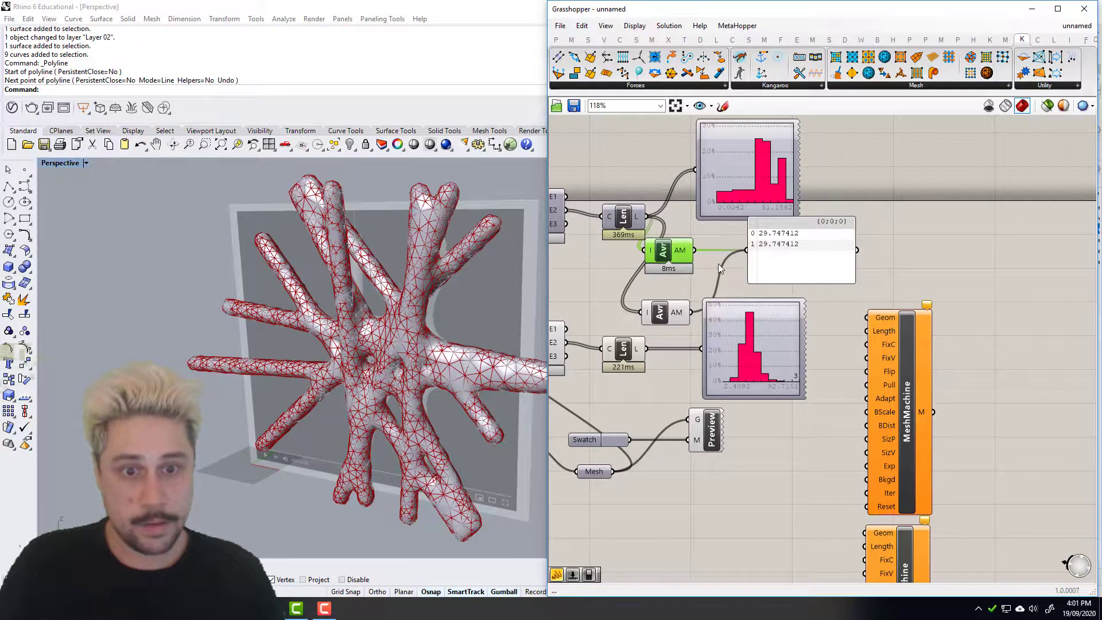
Step: Rewire the lower Average component's input to the lower Length output
right_drag(719, 264, 767, 263)
drag(695, 347, 691, 312)
Step: Move the PullStrength slider closer to MeshMachine and set it to 0.069
right_drag(794, 260, 868, 241)
right_drag(585, 369, 774, 314)
right_drag(663, 305, 738, 286)
scroll(738, 286, up, 2)
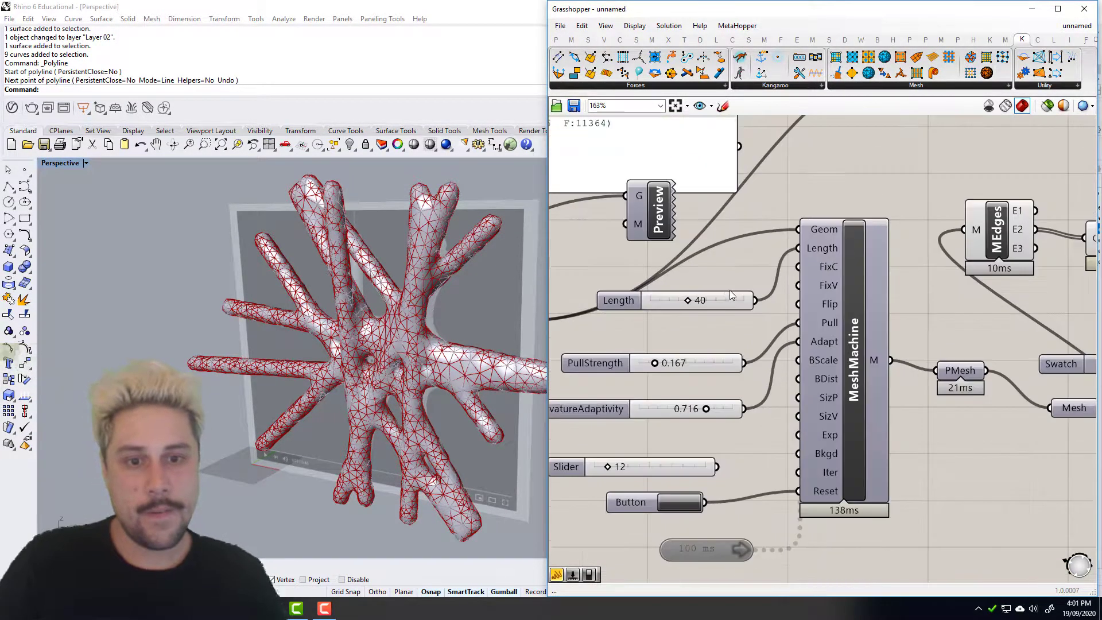
drag(628, 368, 645, 352)
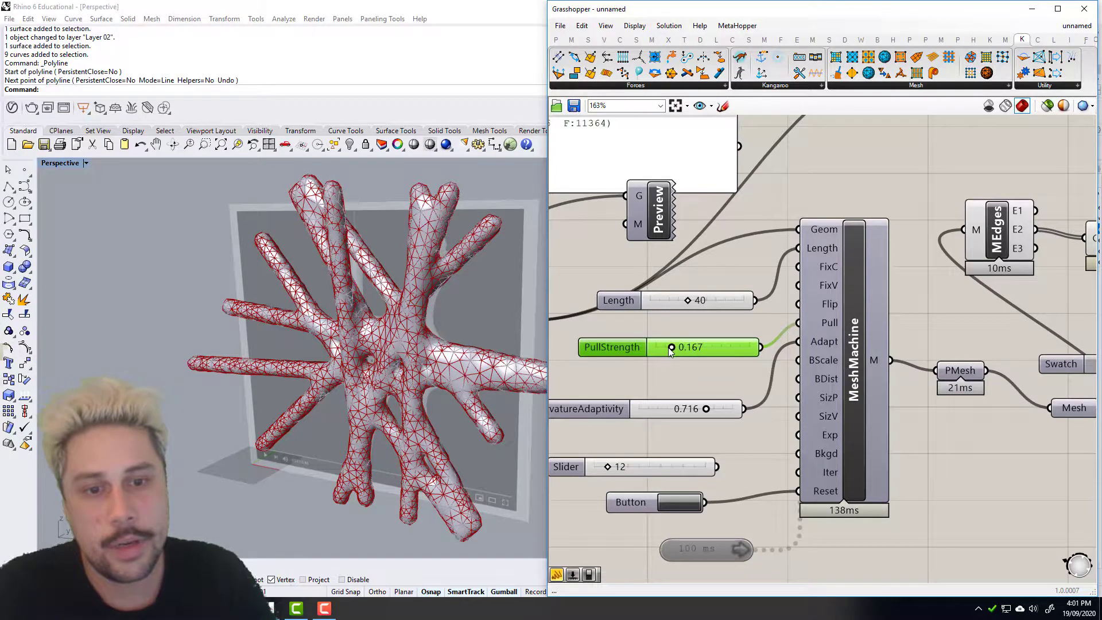
drag(671, 349, 632, 381)
right_drag(632, 381, 666, 363)
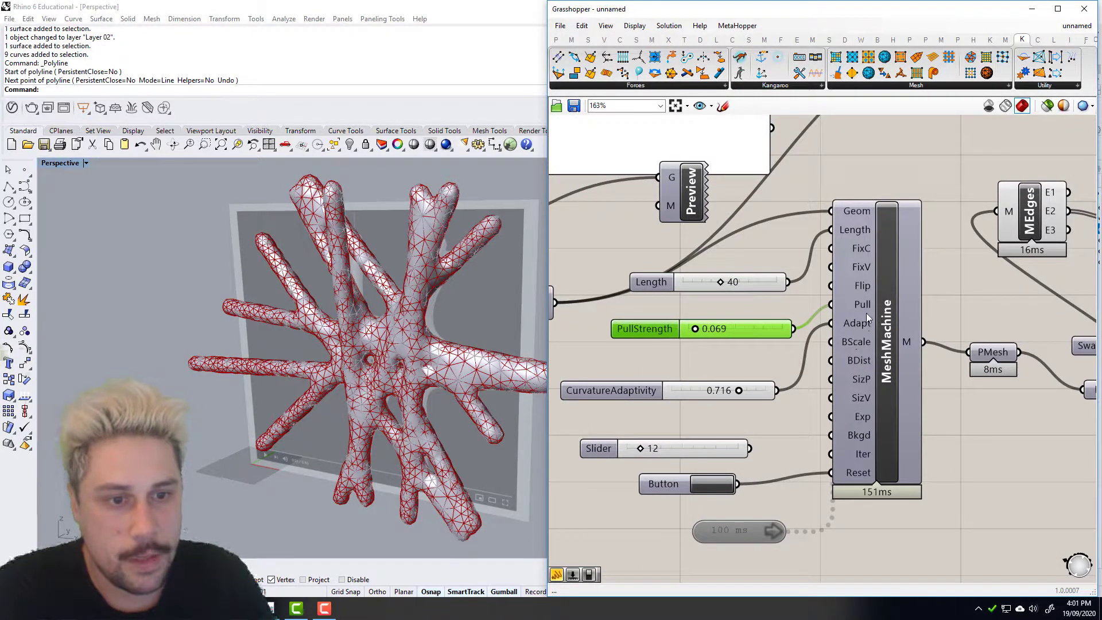
Step: Try a PullStrength of 0.000, and undo that change
mouse_move(860, 326)
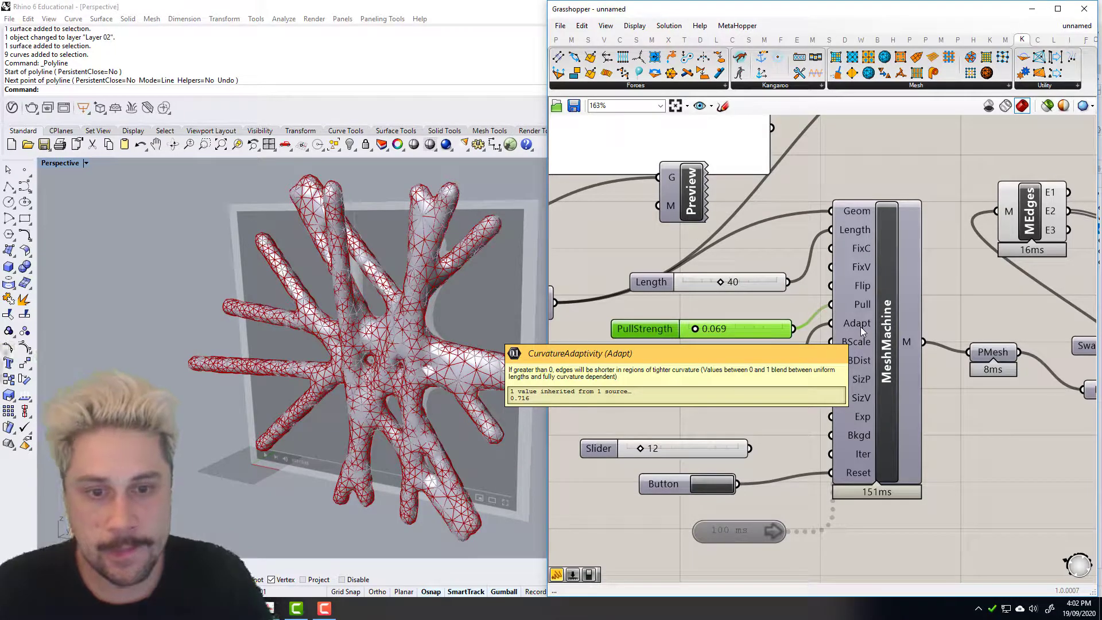
drag(697, 329, 675, 330)
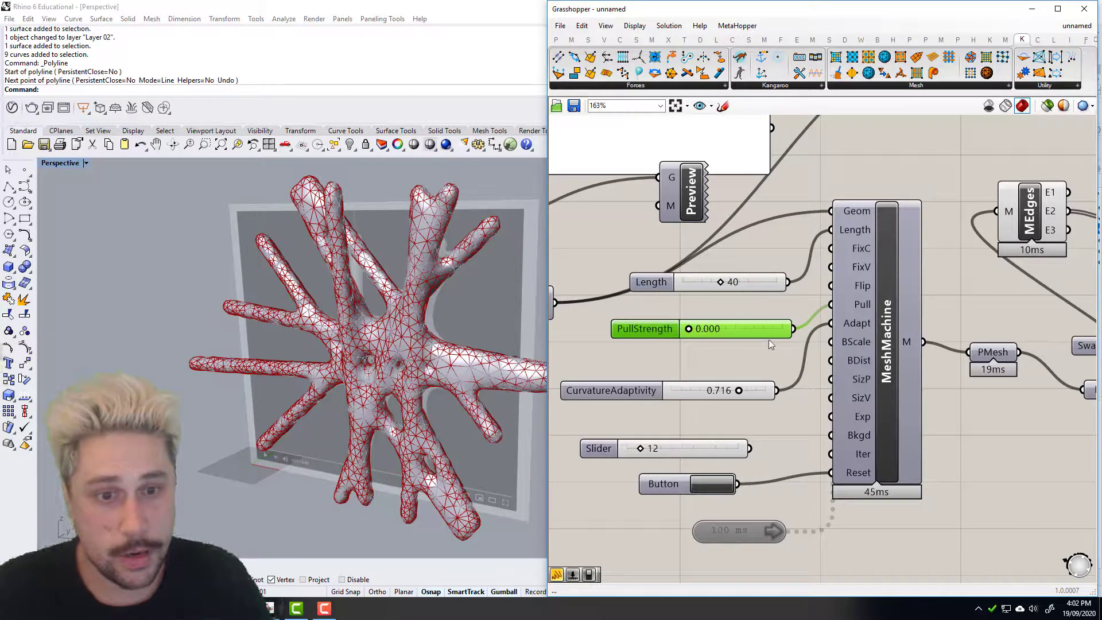
click(715, 347)
key(ctrl+z)
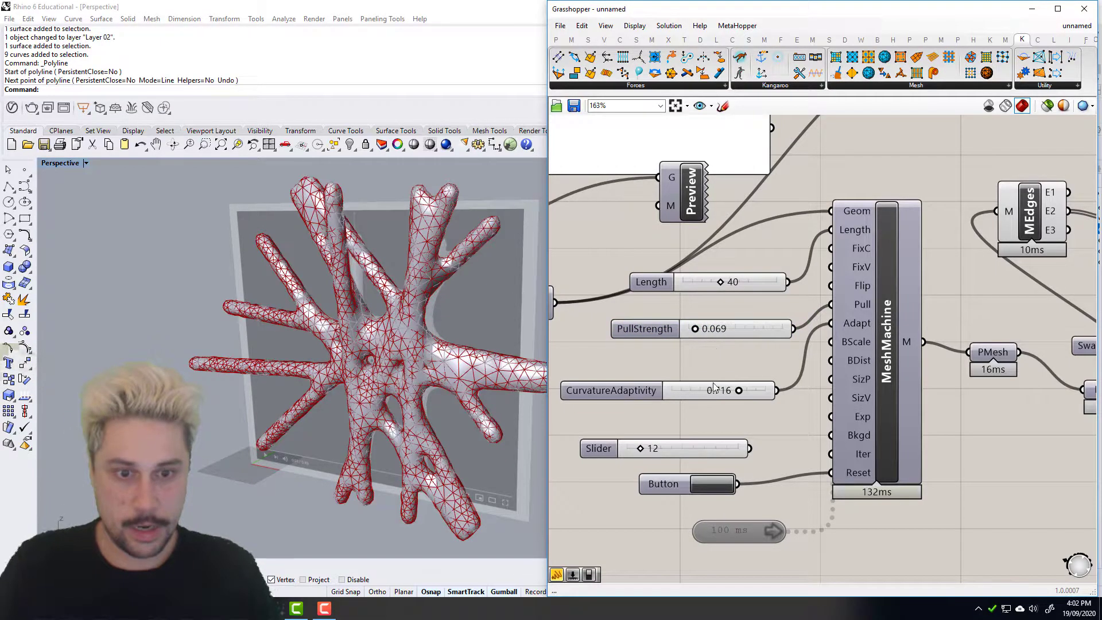
Step: Set the CurvatureAdaptivity slider to 0.000 and look over MeshMachine's remaining inputs
drag(742, 390, 639, 391)
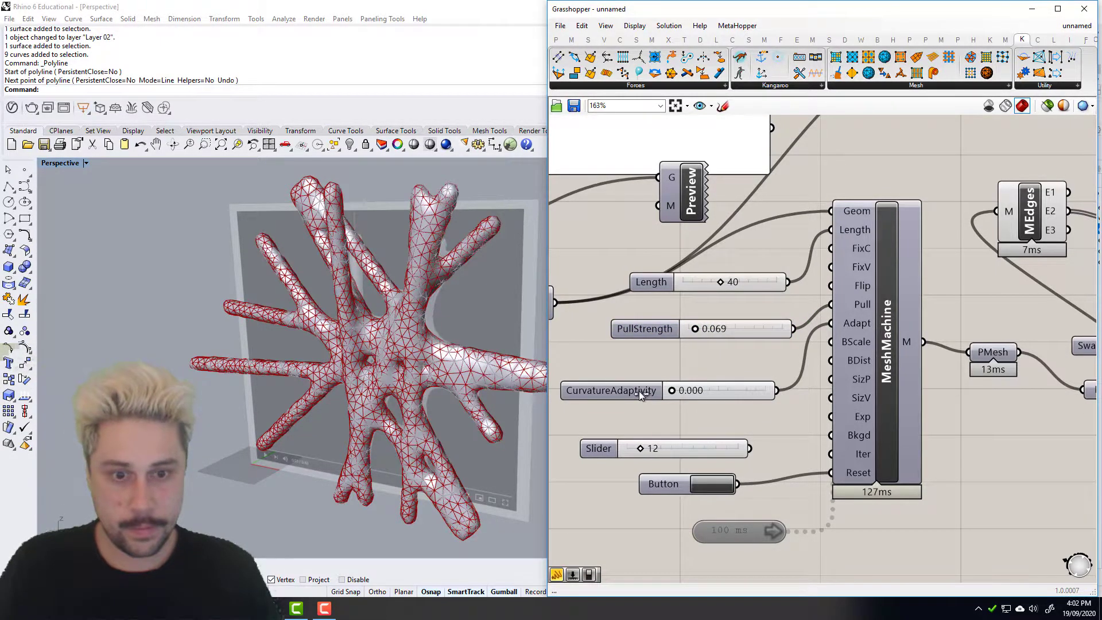
scroll(742, 420, down, 1)
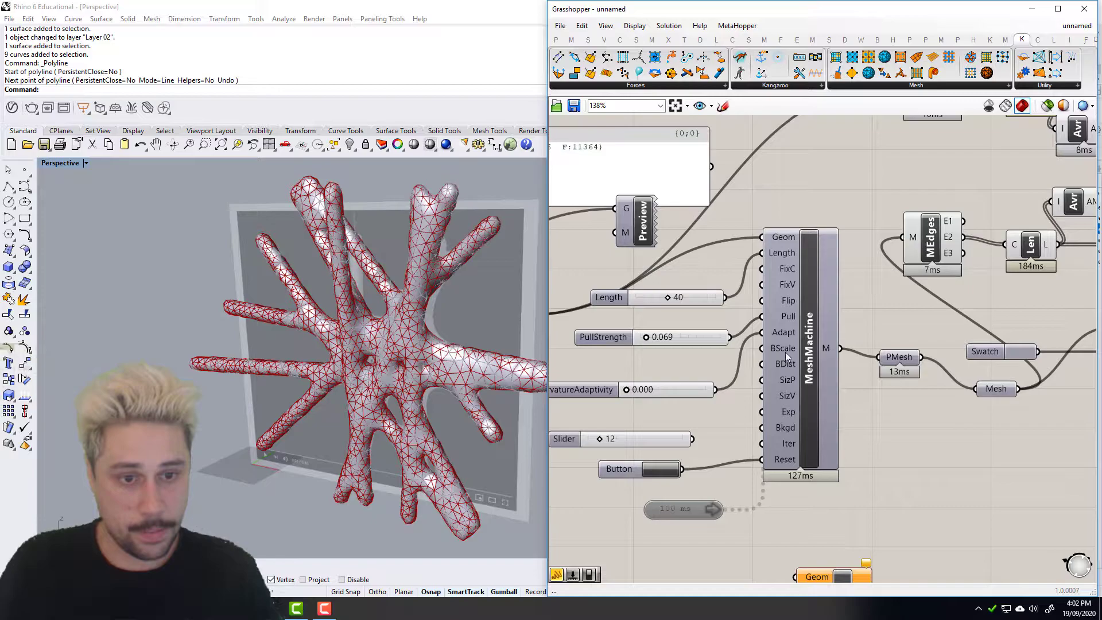
mouse_move(785, 351)
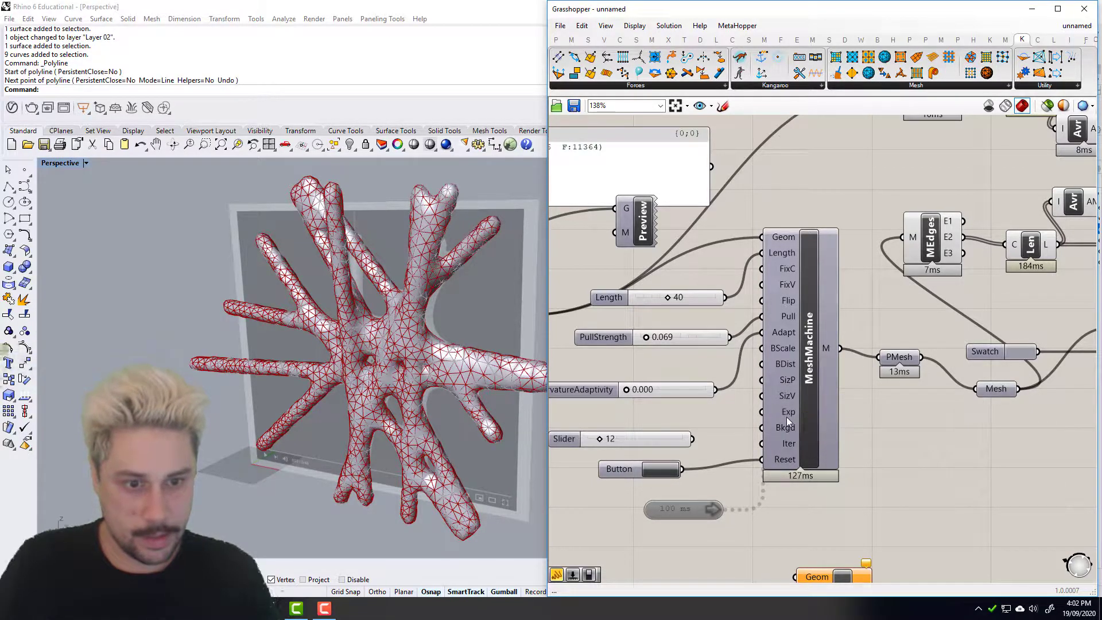
mouse_move(786, 417)
scroll(786, 417, down, 3)
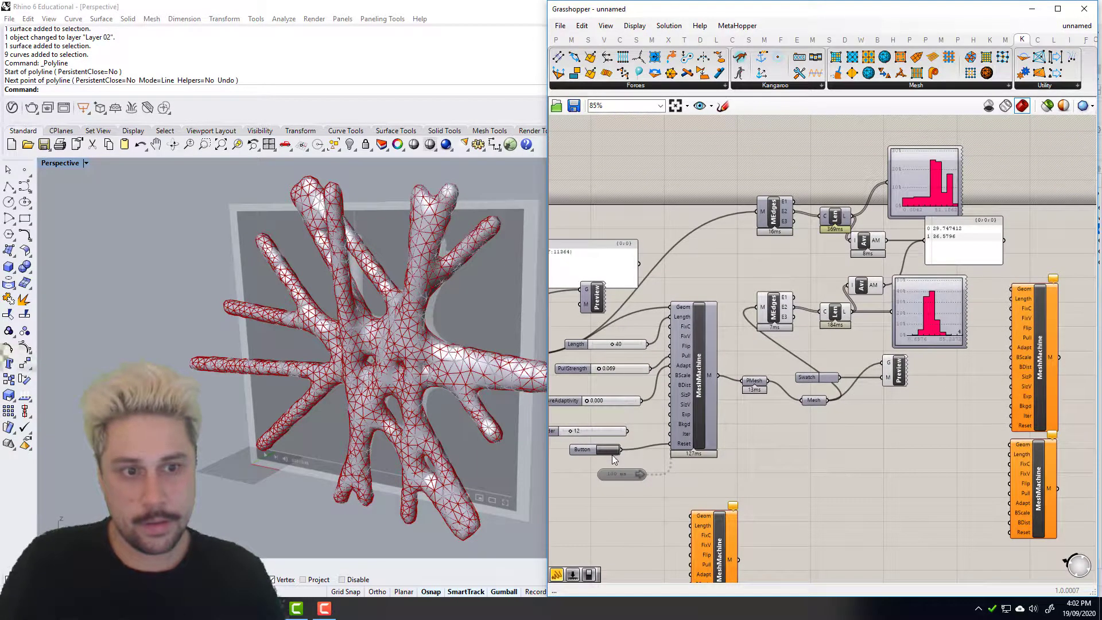
Step: Reset MeshMachine and enable its 100 ms timer to run the remeshing with the changed settings
click(612, 456)
click(619, 475)
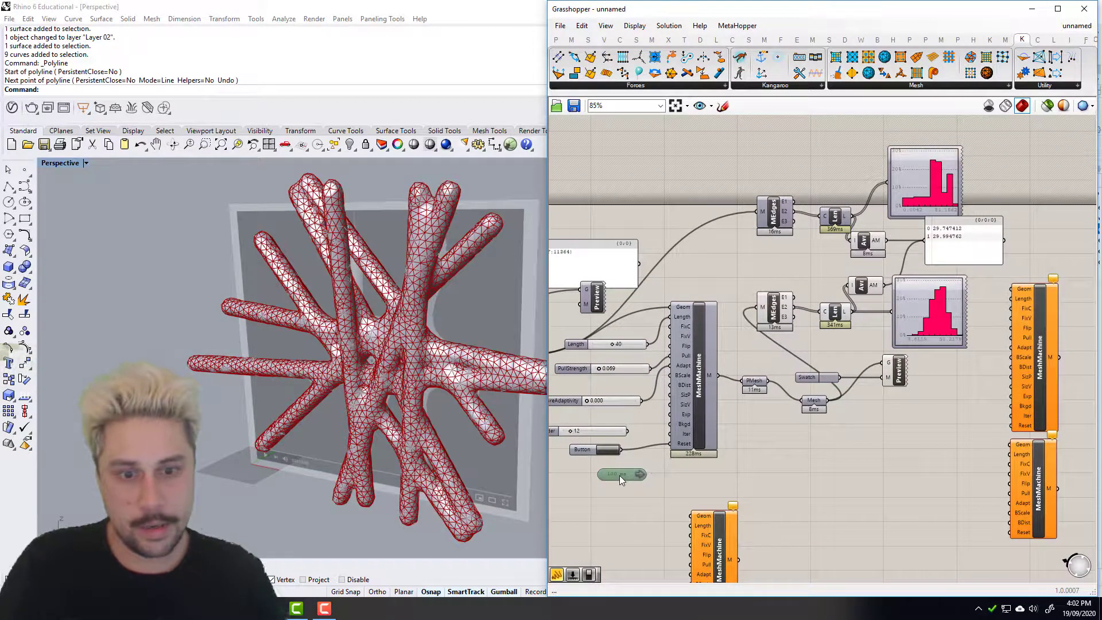
key(ctrl+e)
click(784, 479)
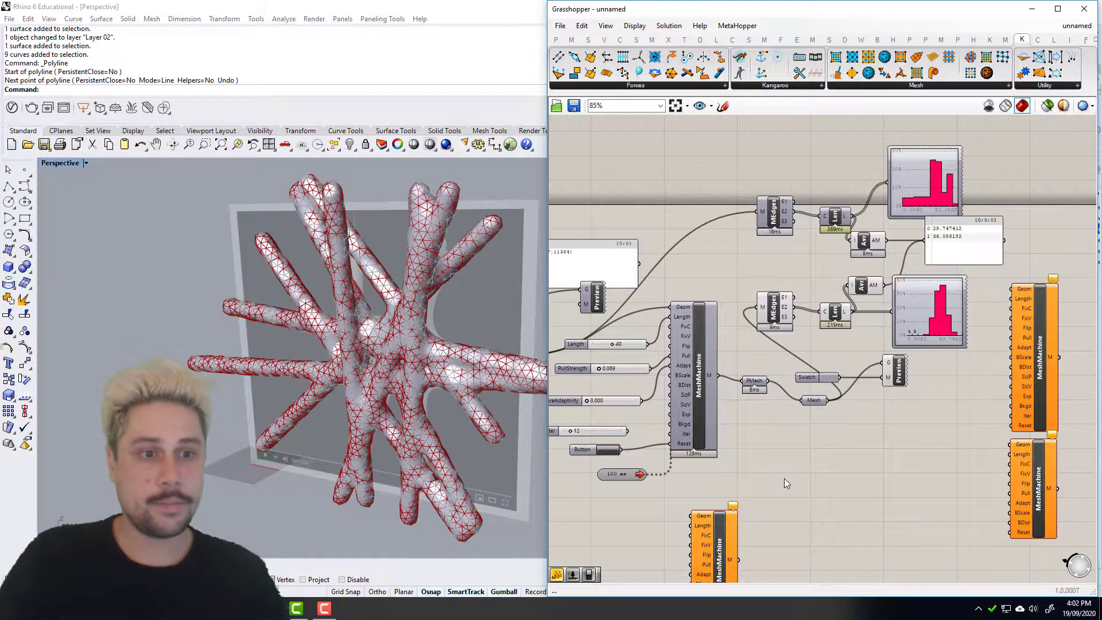
Step: Turn off the preview of the lower Mesh Edges component
scroll(960, 226, up, 2)
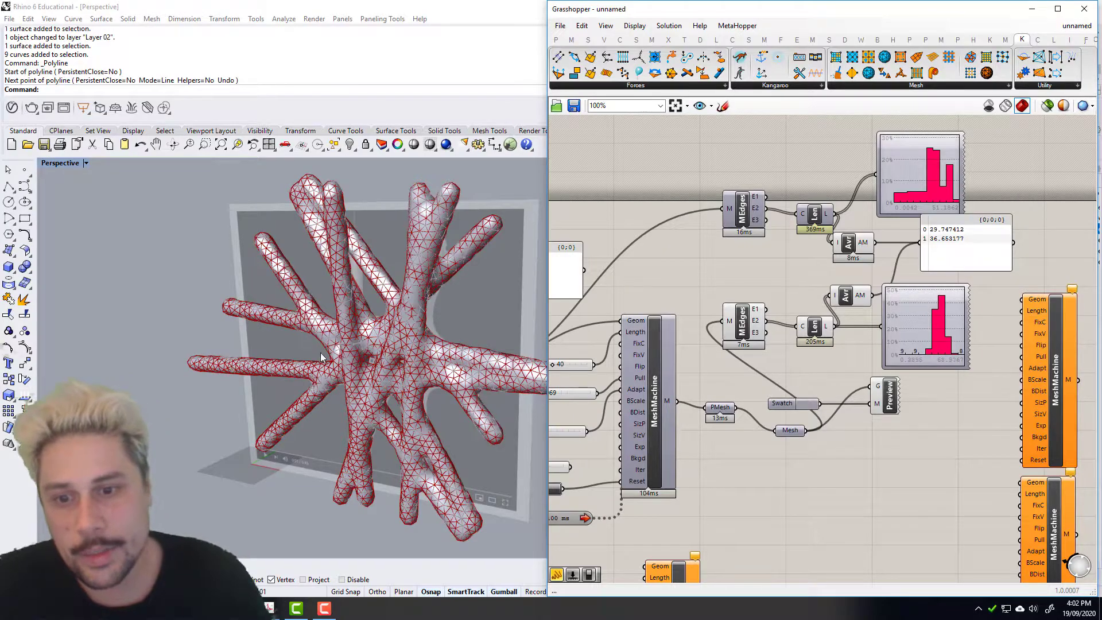
click(741, 324)
right_click(728, 269)
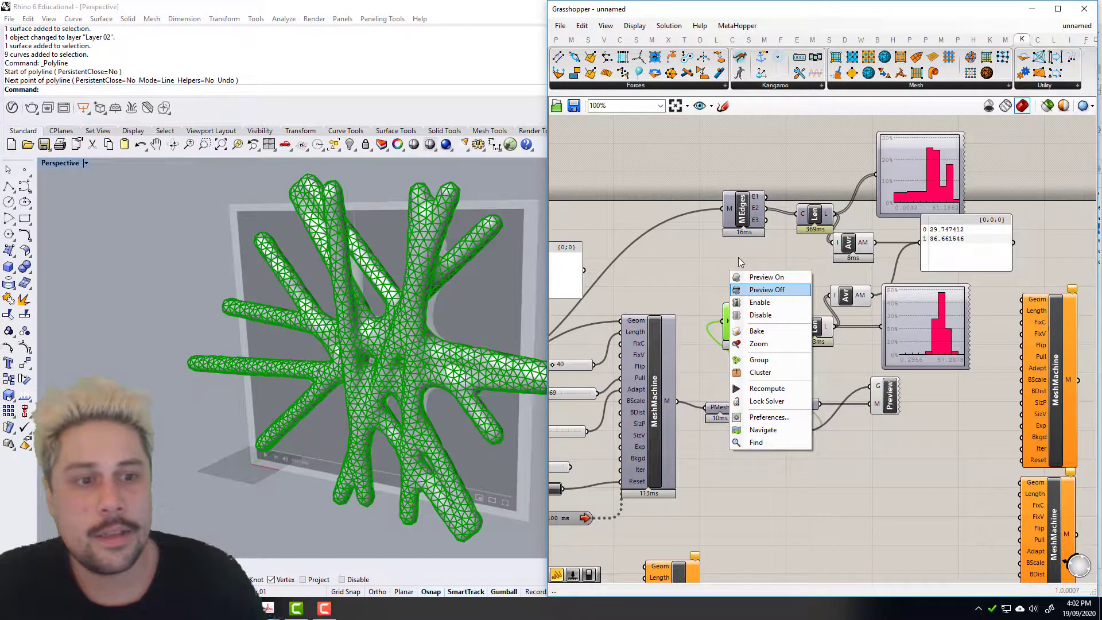
click(758, 290)
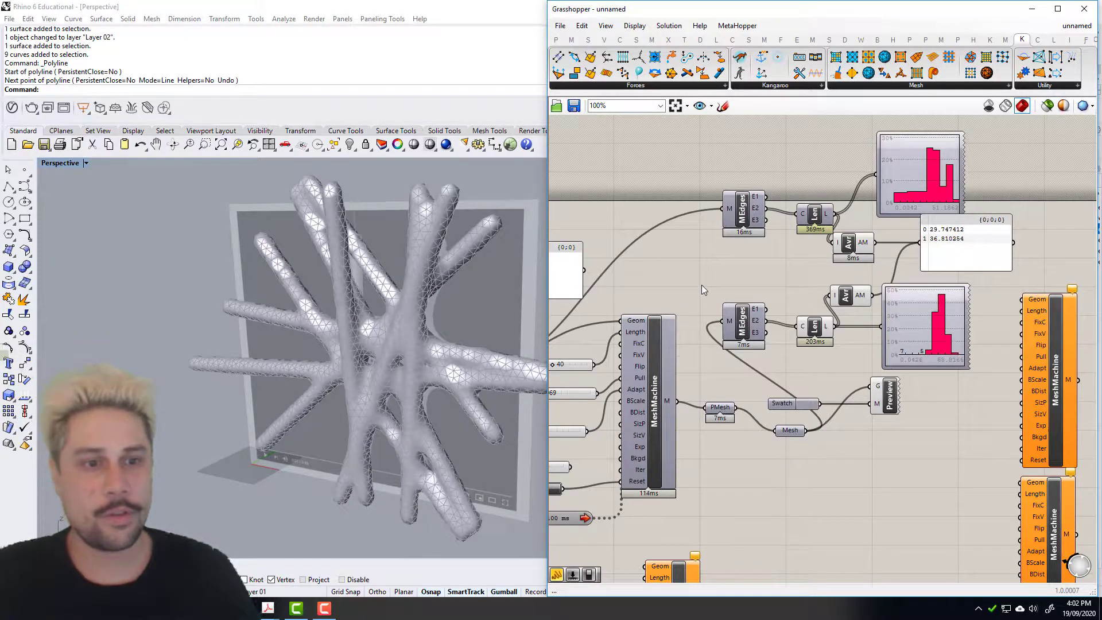
Step: Disable the 100 ms timer and reset MeshMachine
right_drag(666, 272, 713, 243)
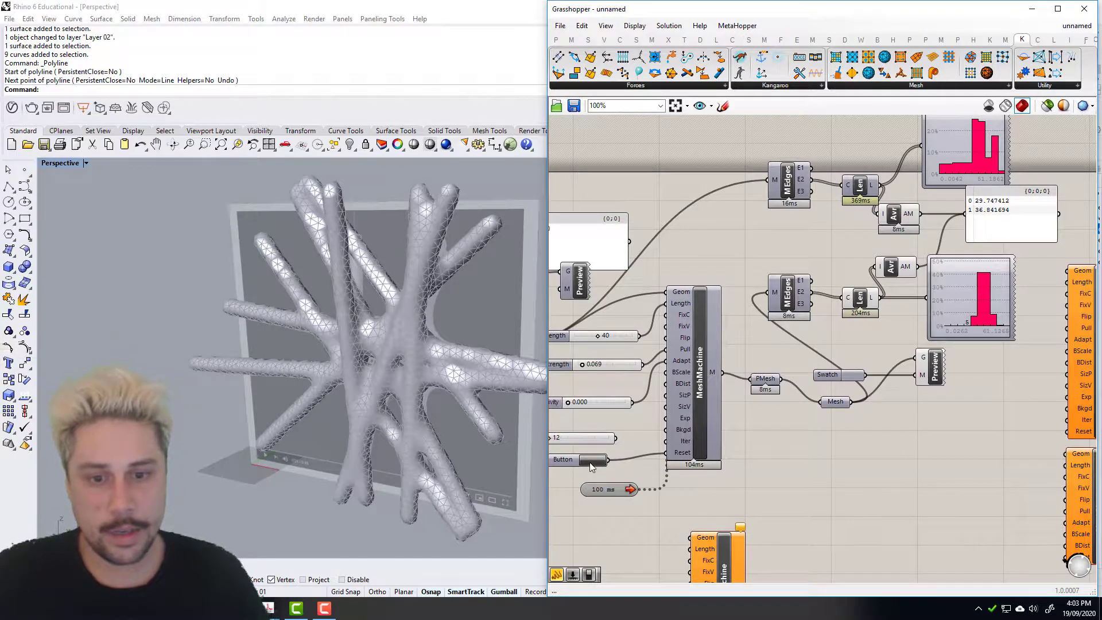
double_click(601, 490)
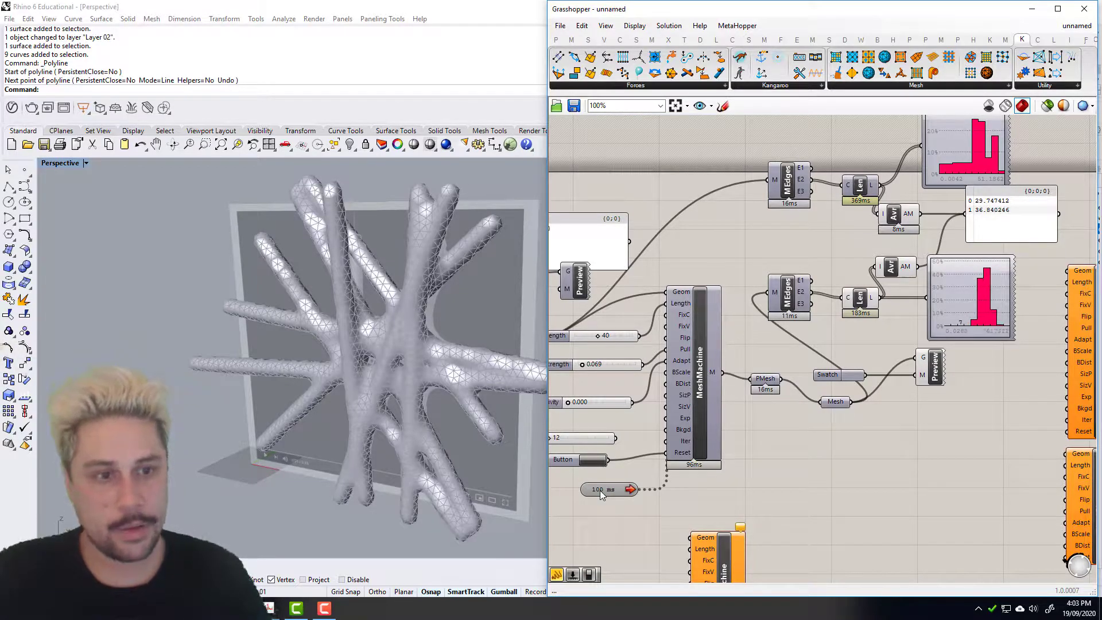
click(595, 460)
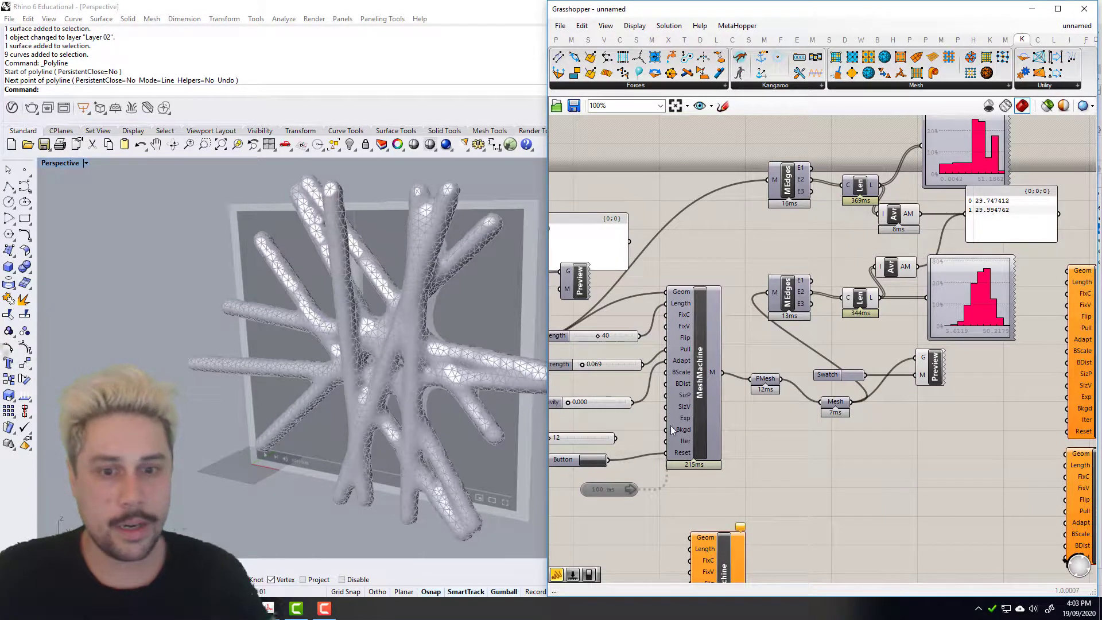
Step: Read the description of MeshMachine's Adapt input and set CurvatureAdaptivity to 1.000
right_drag(658, 407, 733, 371)
scroll(732, 288, up, 4)
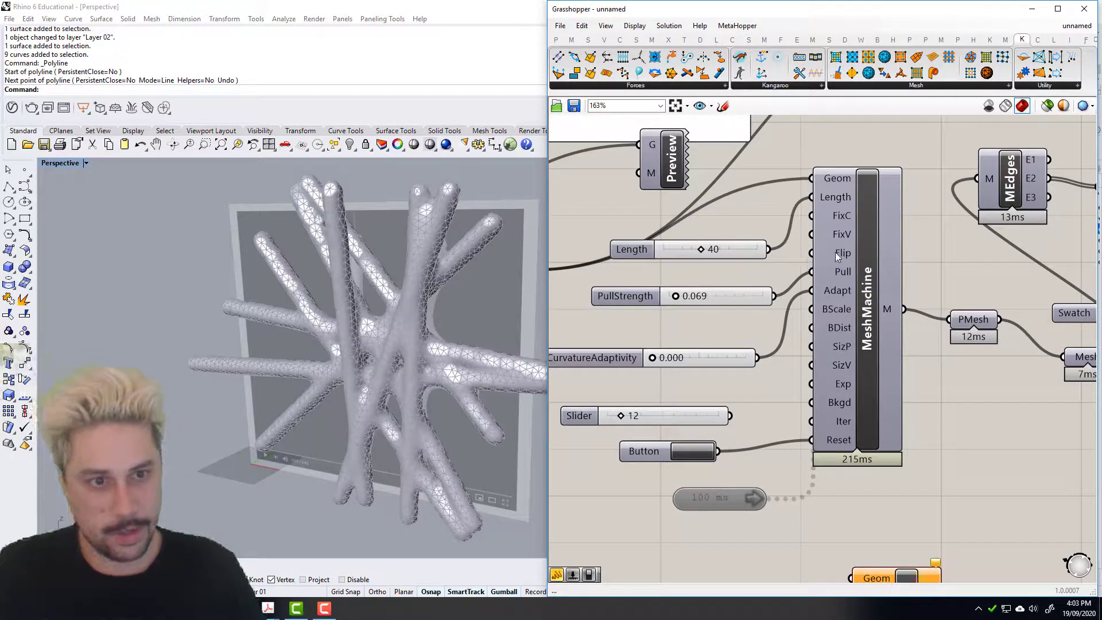
mouse_move(835, 253)
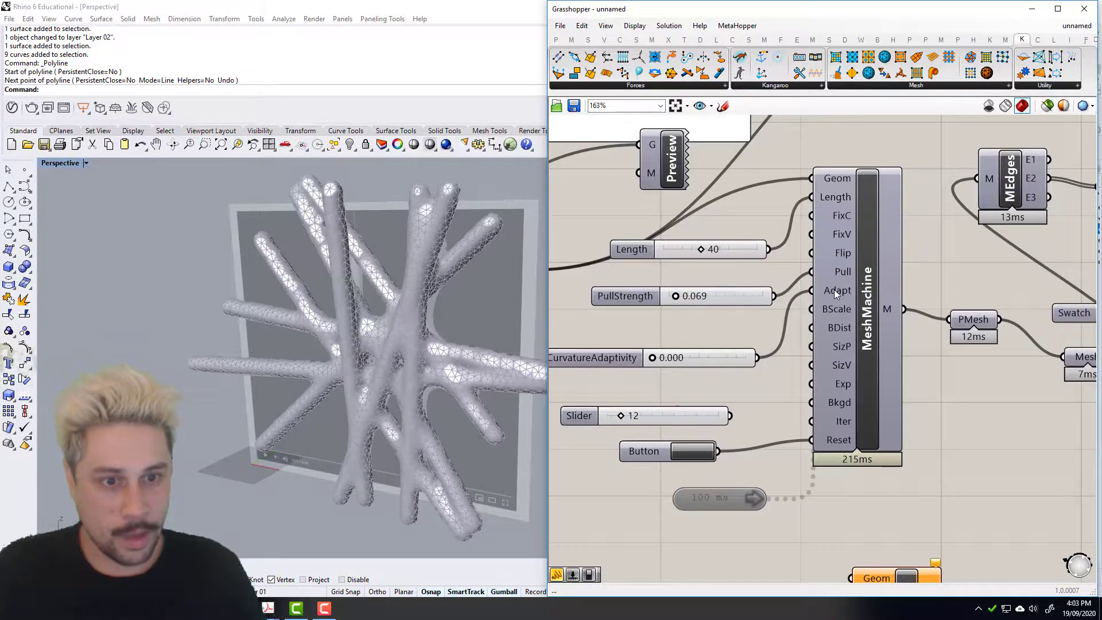
mouse_move(834, 290)
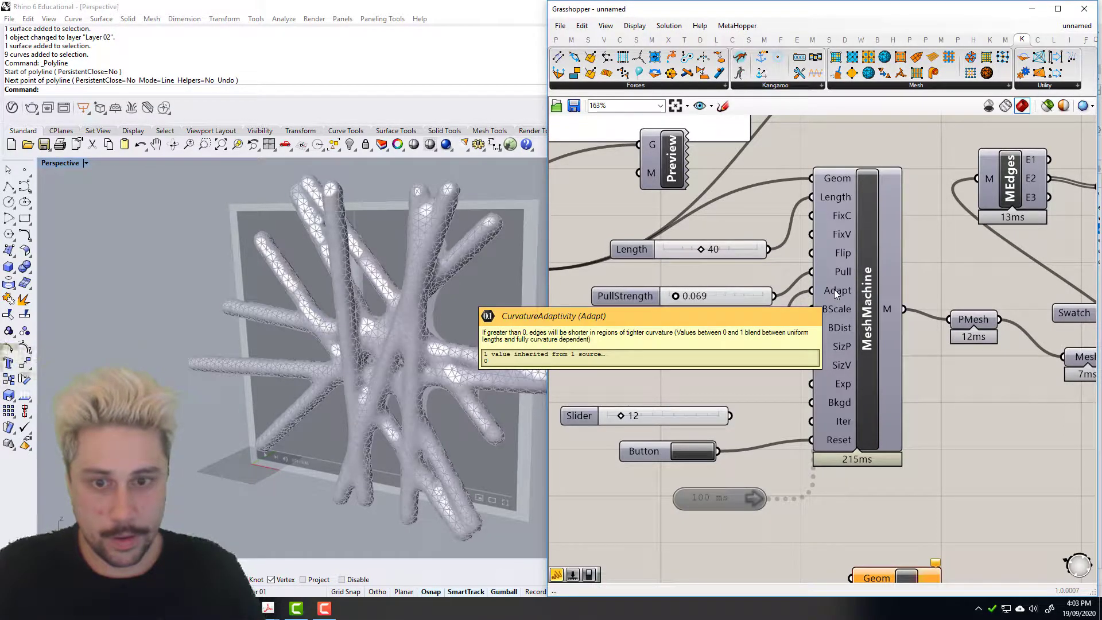
drag(702, 357, 769, 357)
Step: Move the Data Dam component up and closer to MeshMachine, just above the Length slider
scroll(746, 350, down, 2)
right_drag(735, 344, 768, 356)
scroll(702, 367, down, 1)
click(696, 312)
drag(699, 315, 748, 280)
scroll(817, 312, up, 1)
scroll(691, 315, down, 1)
Step: Set the Length slider feeding MeshMachine to 35
right_drag(691, 315, 894, 324)
scroll(704, 355, up, 1)
scroll(702, 353, up, 2)
scroll(703, 352, down, 5)
scroll(895, 323, up, 6)
right_drag(969, 322, 809, 337)
click(808, 337)
double_click(808, 336)
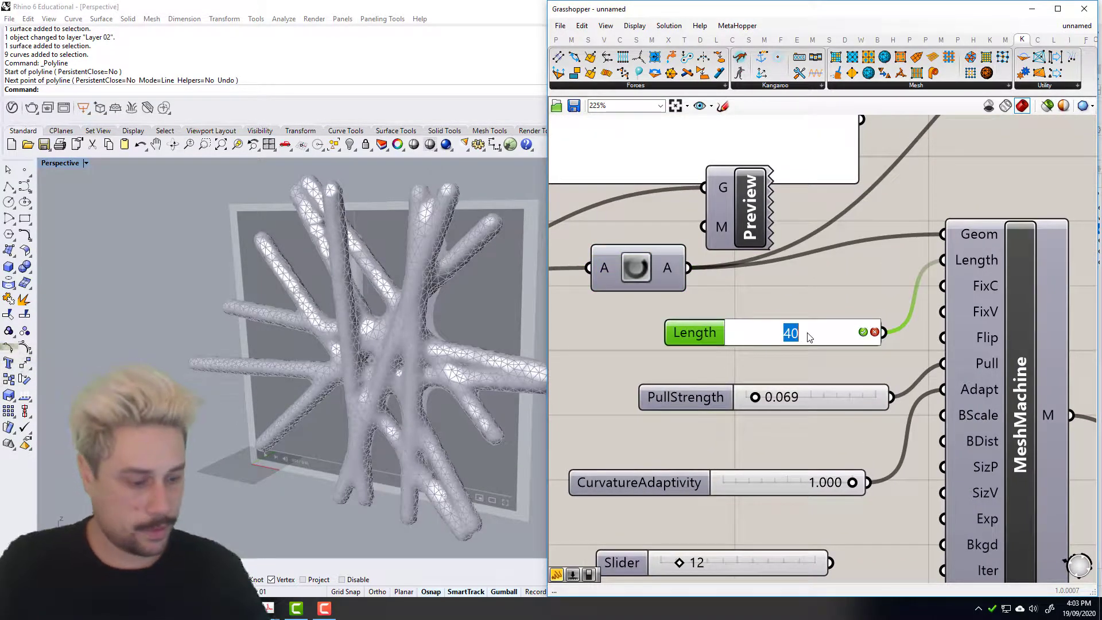
key(Return)
scroll(824, 331, down, 5)
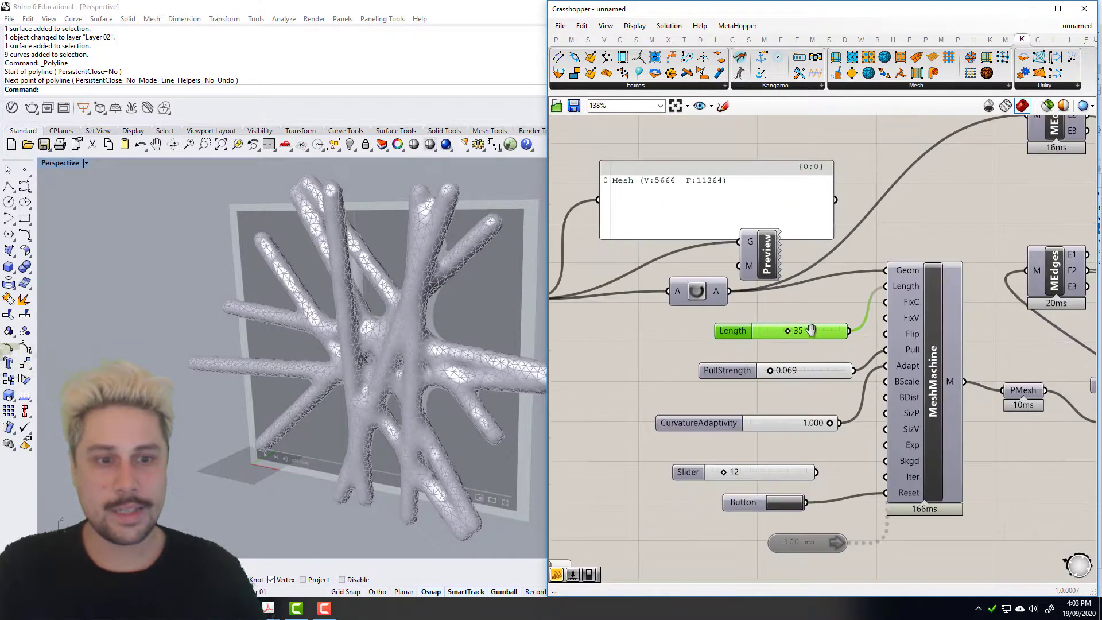
Step: Enable the 100 ms timer and examine the edge-length averages, the lower graph and the remeshed form
right_drag(696, 342, 798, 334)
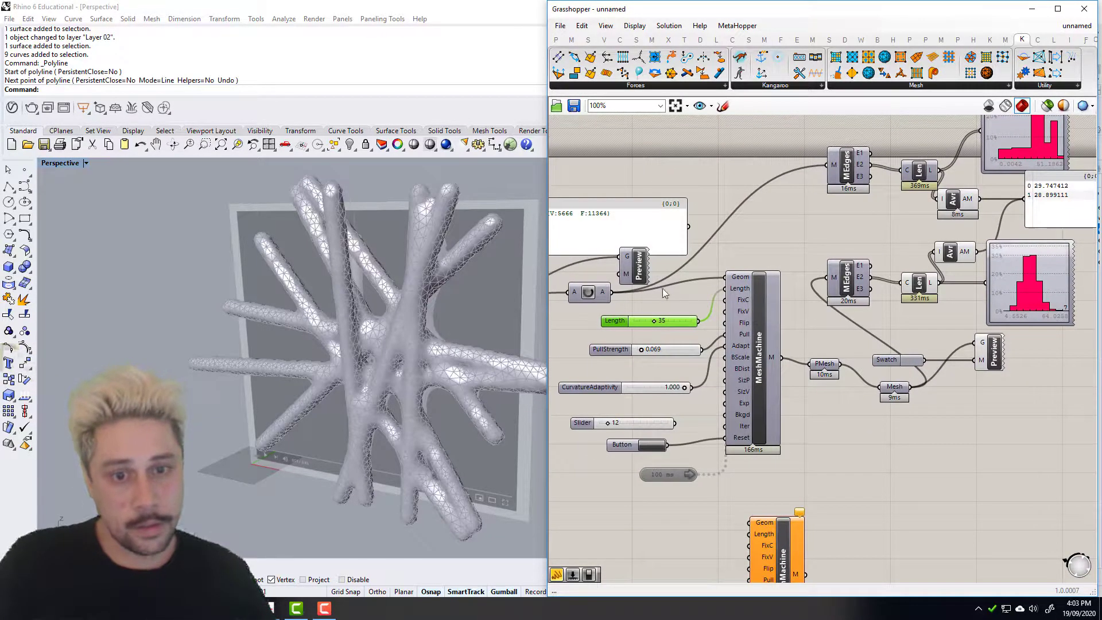
scroll(792, 322, down, 1)
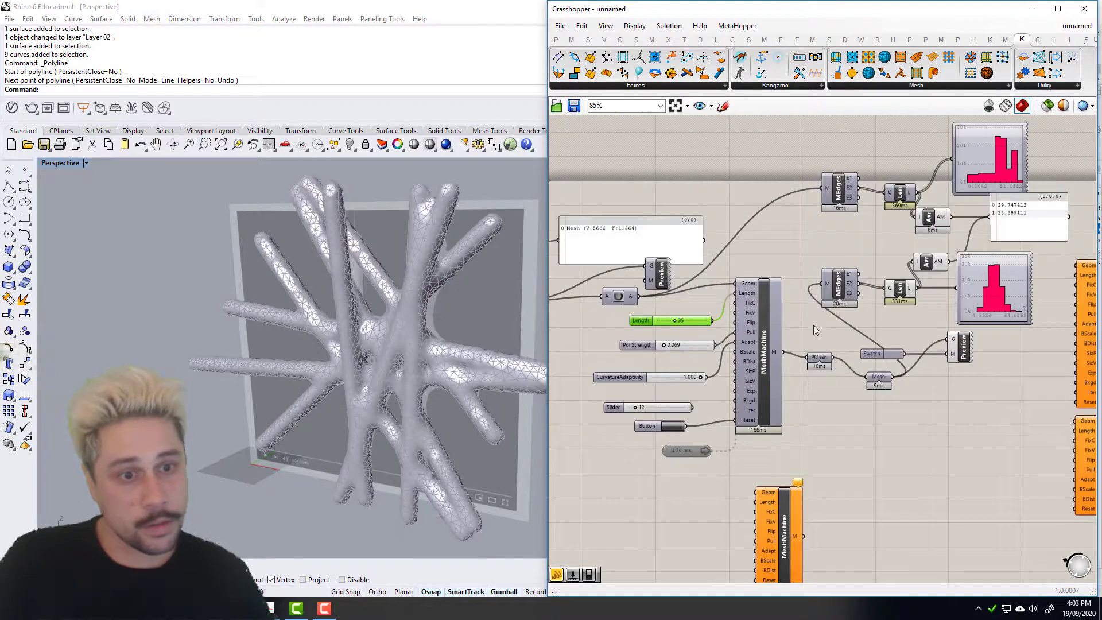
double_click(686, 451)
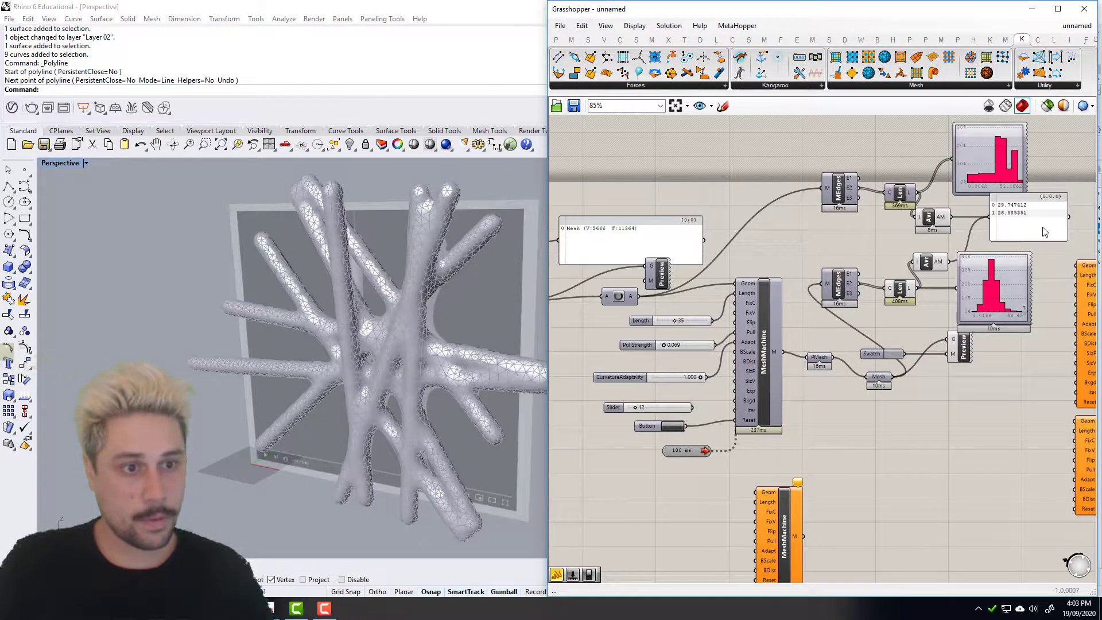
scroll(1044, 231, up, 2)
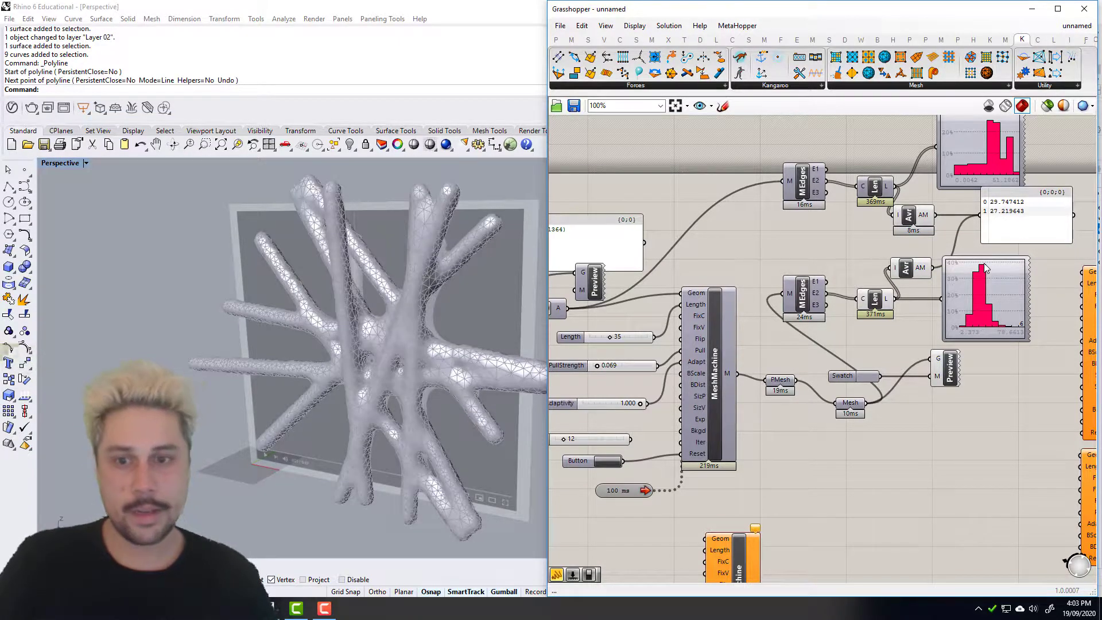
right_drag(415, 401, 496, 402)
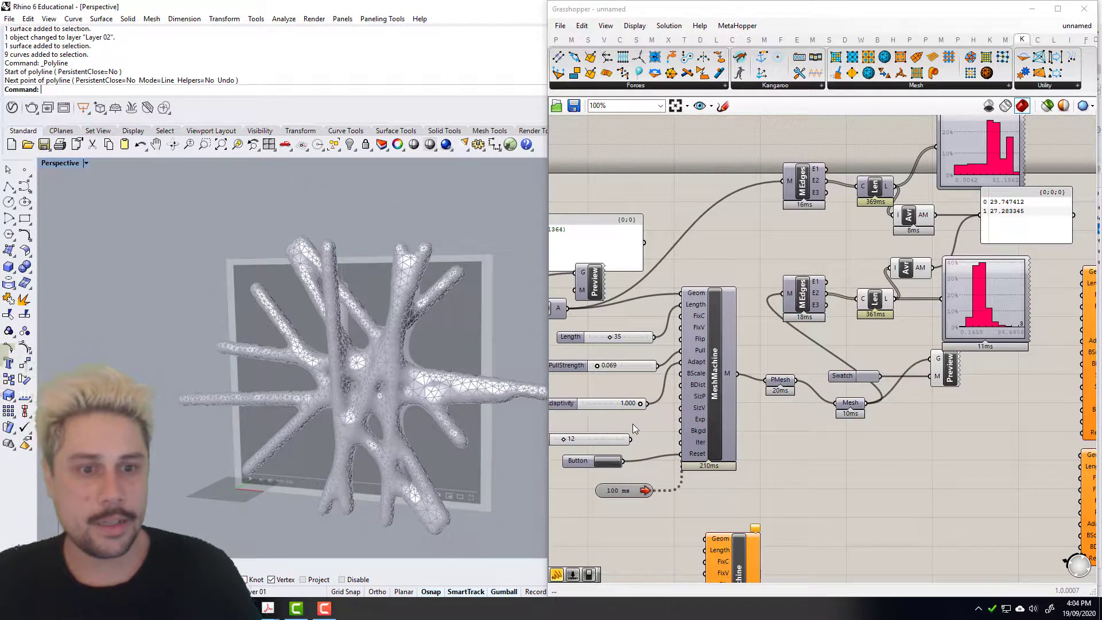
Step: Disable the 100 ms timer to stop the remeshing
scroll(632, 424, down, 1)
right_drag(650, 425, 826, 422)
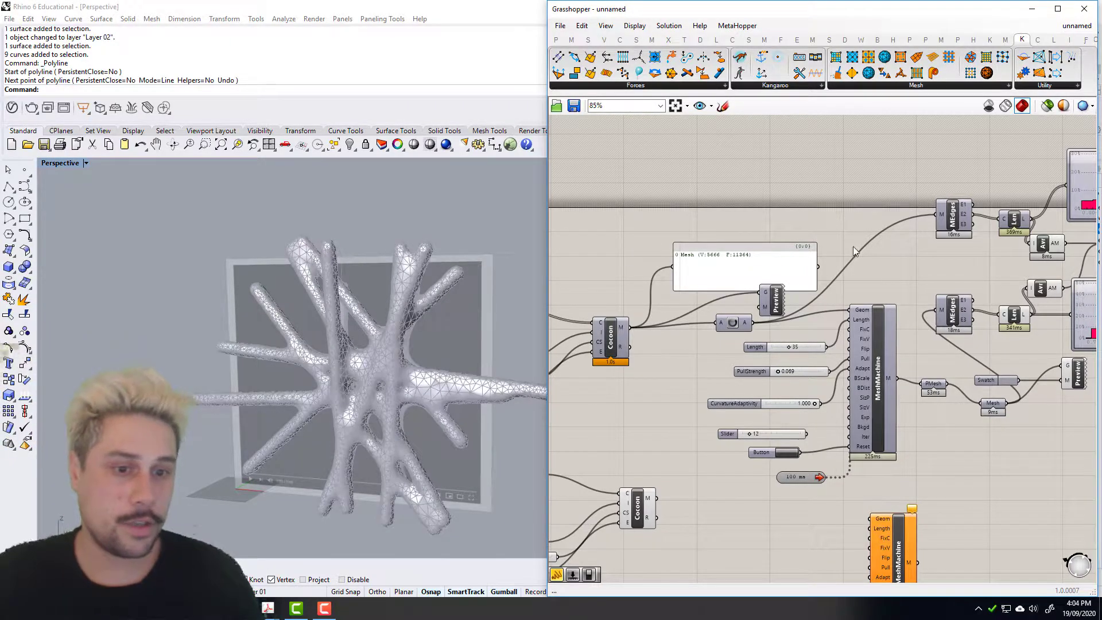
double_click(799, 476)
Step: Select the nine input curves in Rhino and move them along the red axis, clear of the reference image
right_drag(896, 472, 895, 389)
scroll(460, 344, down, 5)
drag(212, 205, 532, 503)
drag(320, 308, 473, 339)
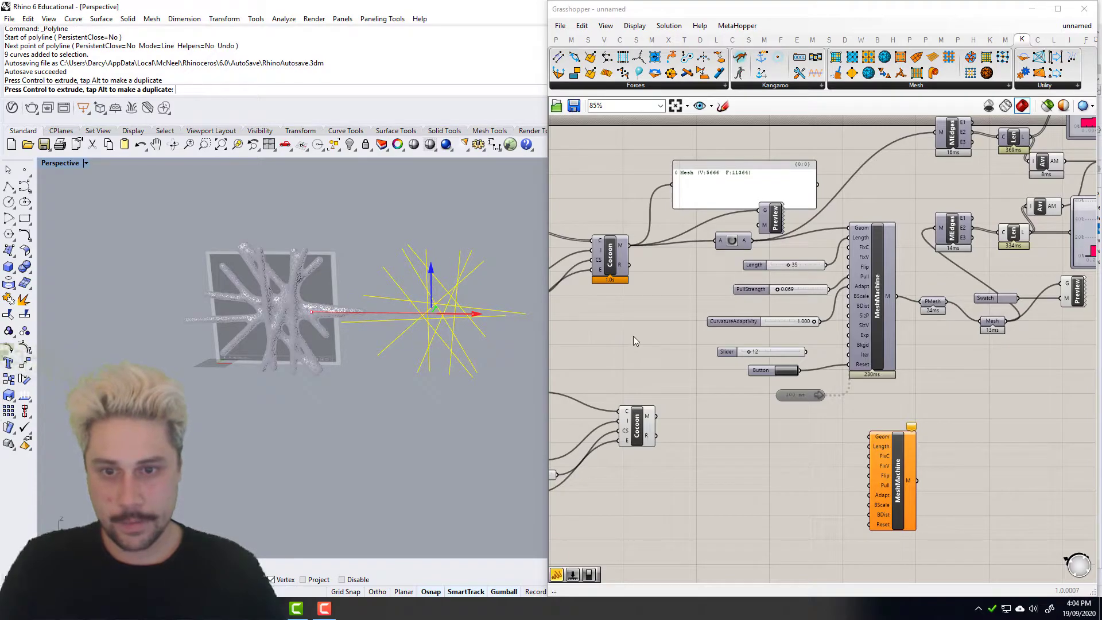
shift+right_drag(412, 321, 384, 371)
Step: Limit the Grasshopper preview to selected components and view the reference image beside the moved curves
right_drag(764, 356, 911, 417)
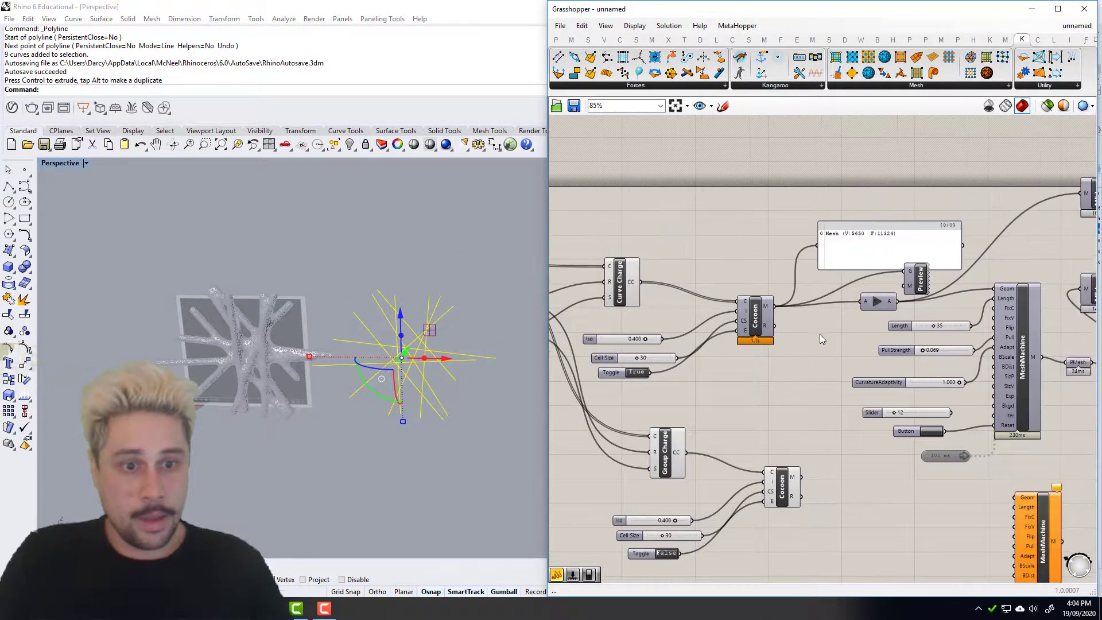
right_drag(738, 305, 815, 302)
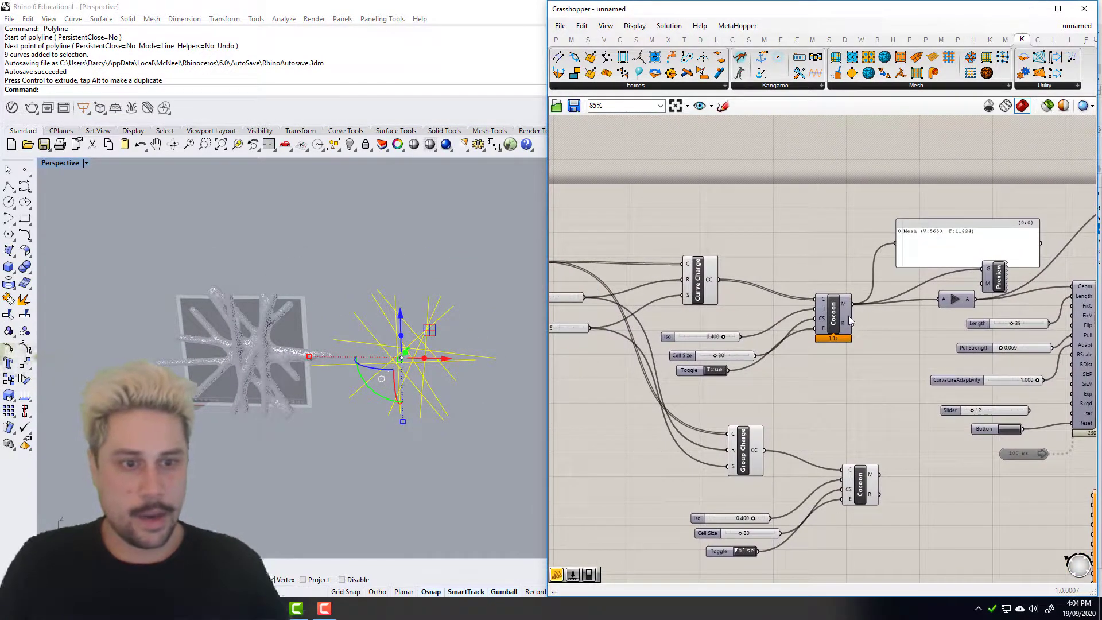
click(1047, 105)
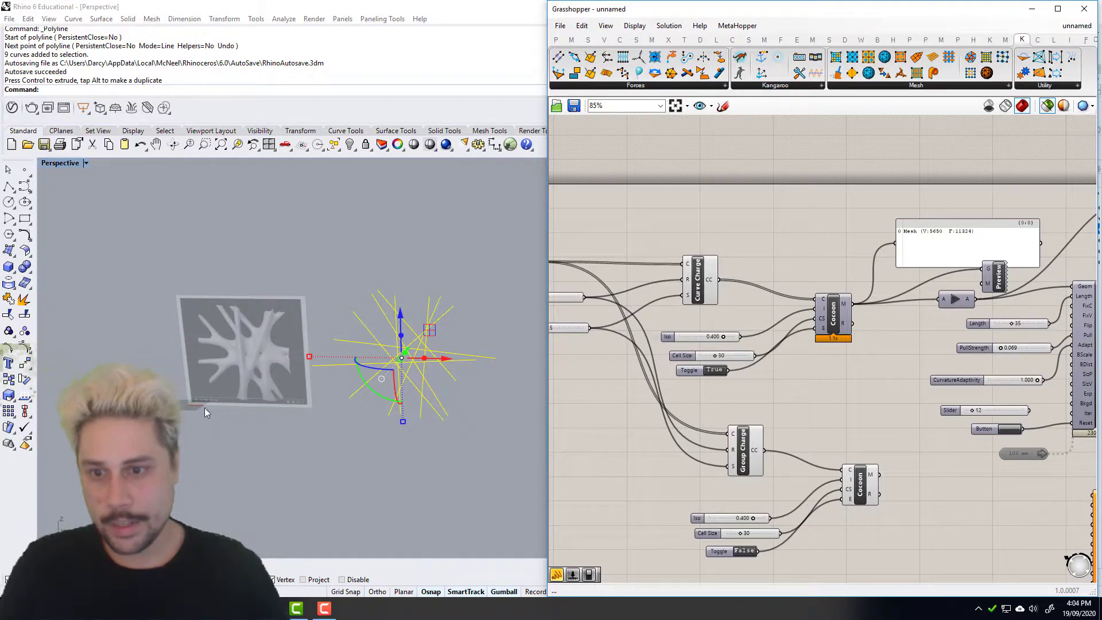
scroll(243, 333, up, 5)
scroll(243, 331, down, 6)
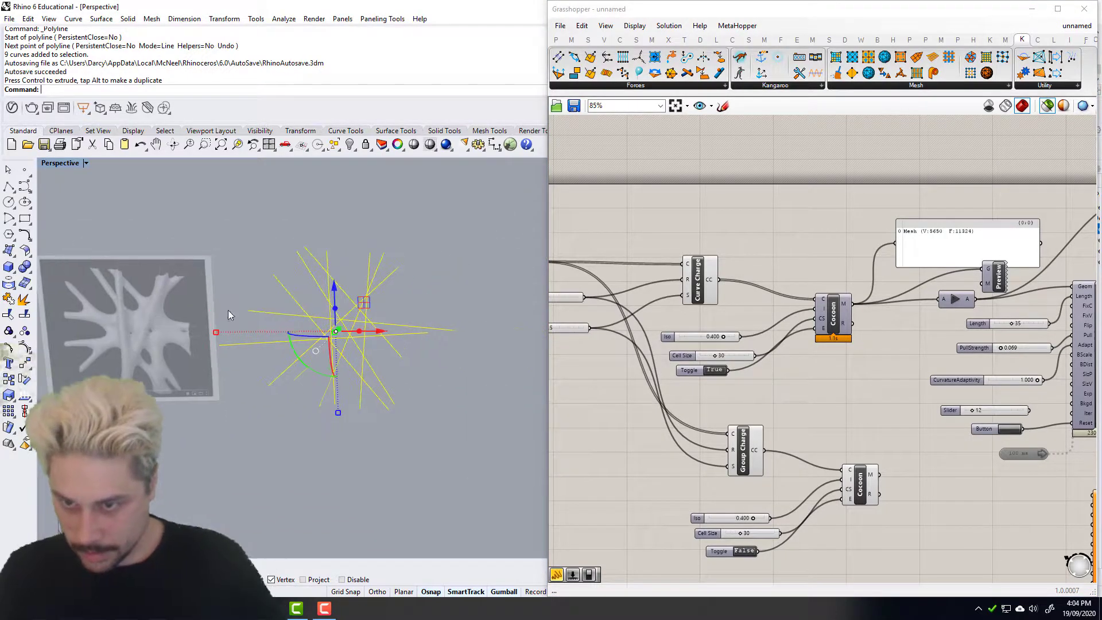
right_drag(772, 352, 884, 364)
scroll(708, 340, up, 1)
right_drag(672, 334, 716, 336)
right_drag(1007, 336, 875, 342)
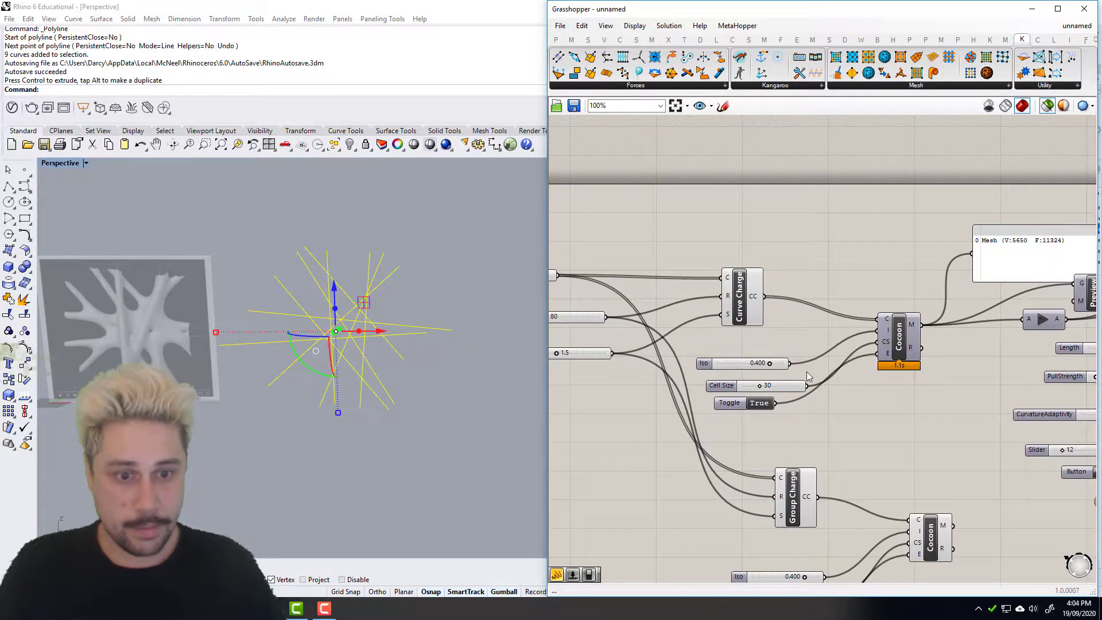
Step: Preview the upper Cocoon component's mesh and clear the curve selection to compare the mesh with the reference image
click(898, 338)
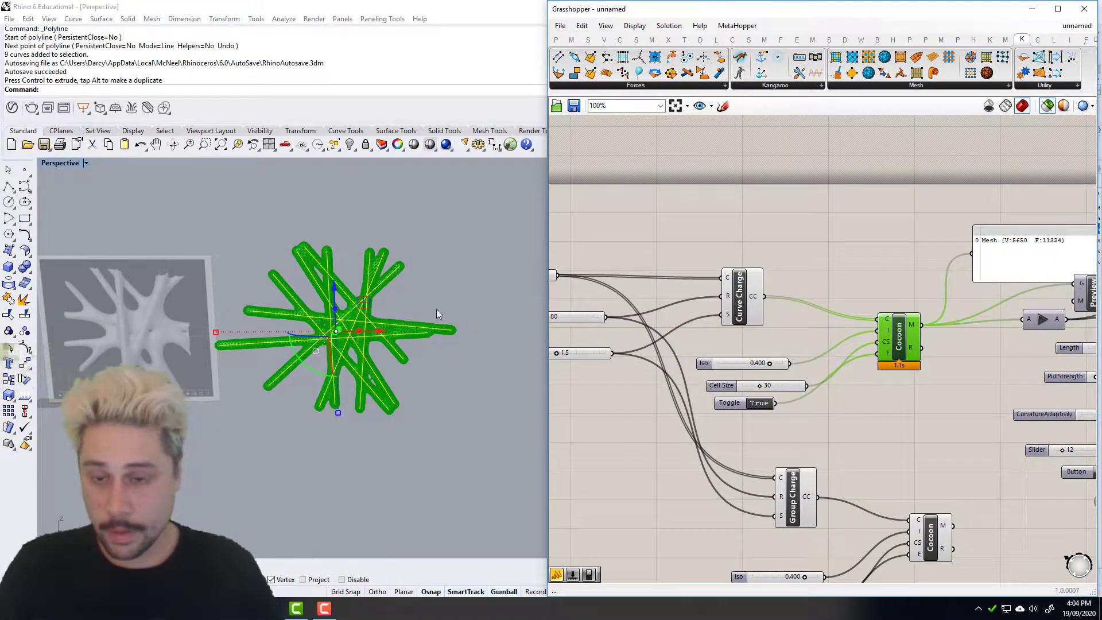
scroll(336, 295, up, 7)
click(375, 217)
scroll(312, 274, down, 5)
shift+right_drag(299, 286, 322, 249)
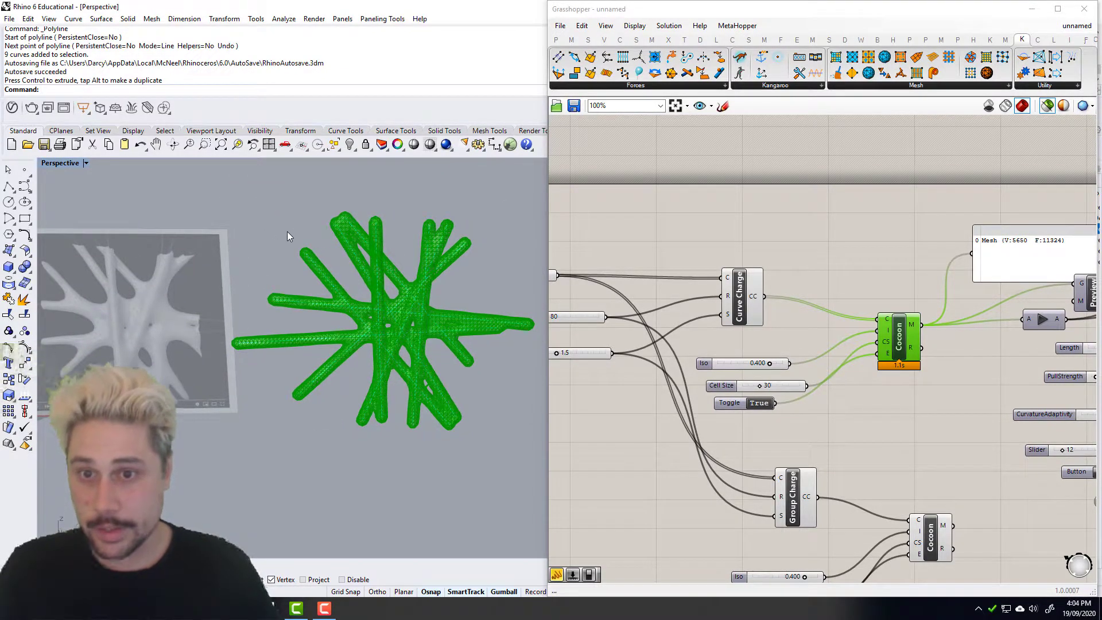
Step: Switch to the Front view and draw a rectangle around the central part of the branching curves
key(ctrl+F2)
scroll(379, 404, down, 9)
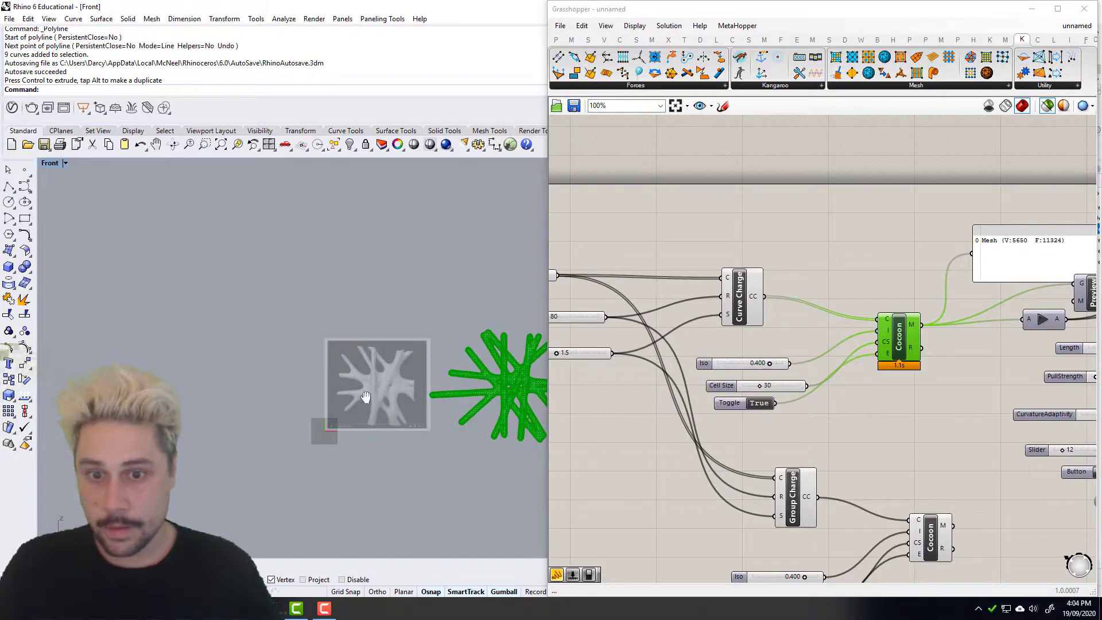
right_drag(416, 406, 329, 391)
text(Rec)
key(Return)
scroll(349, 381, up, 6)
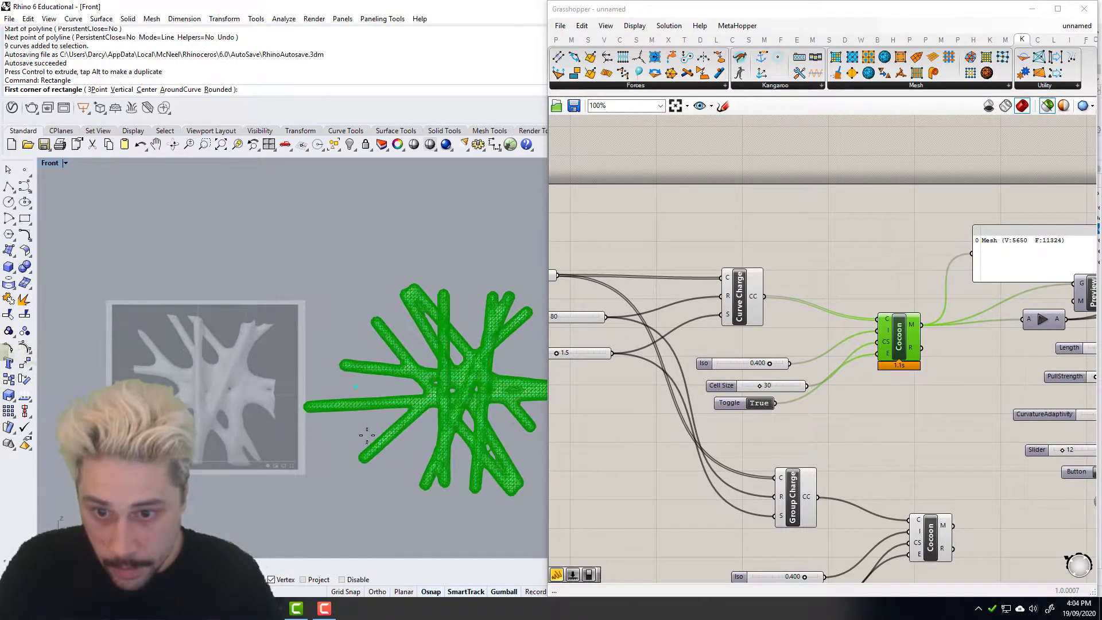
click(333, 454)
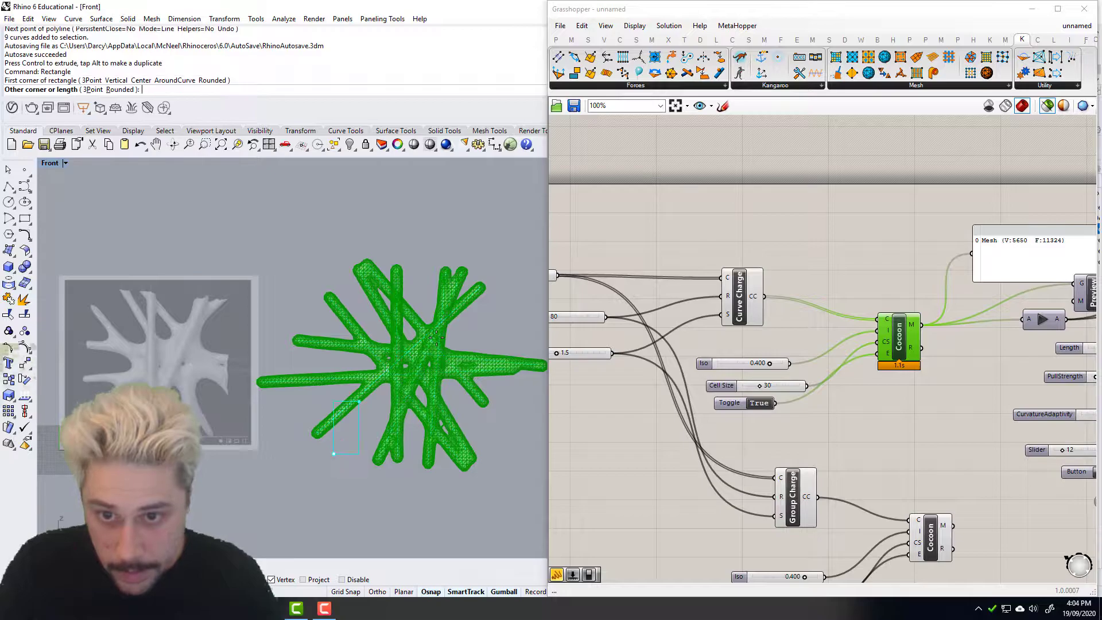
click(505, 282)
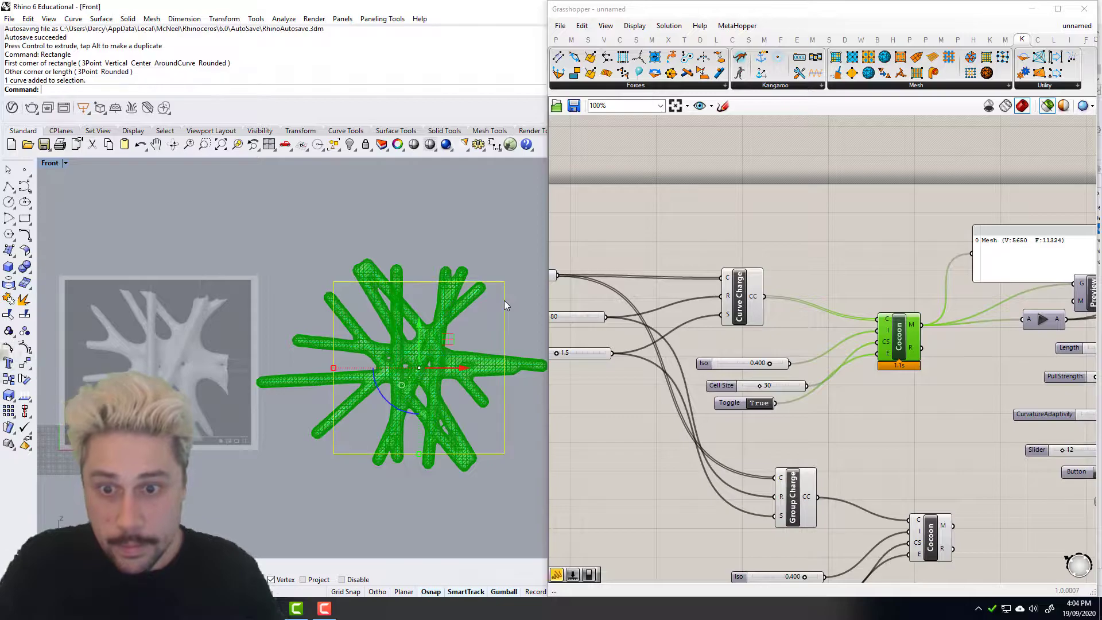
Step: Trim the curve ends that extend beyond the upper and left edges of the rectangle
click(790, 229)
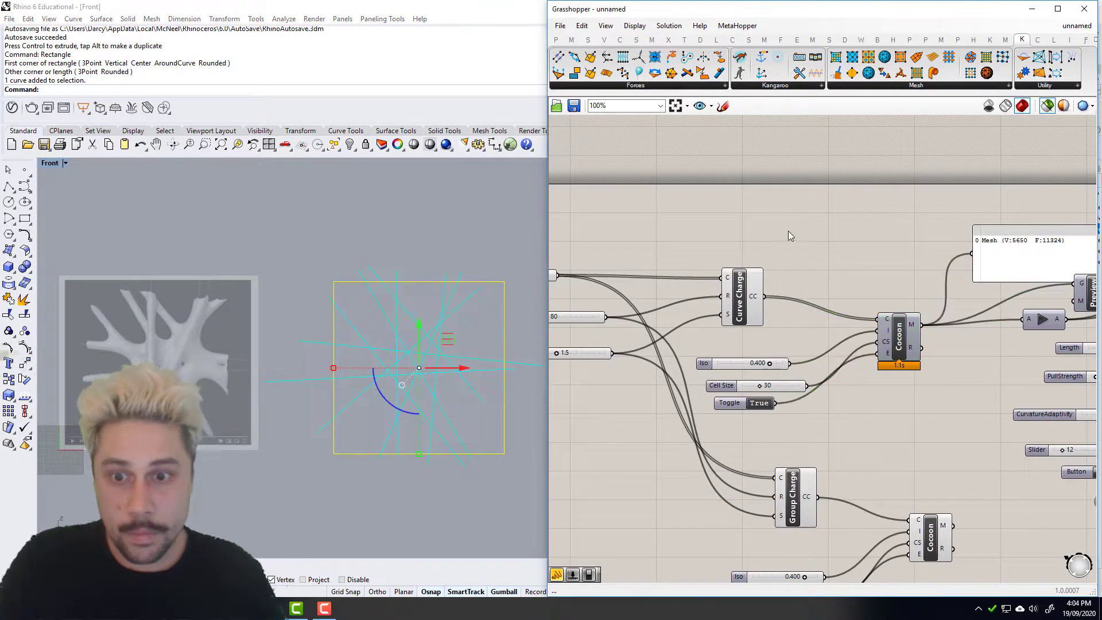
text(Trim)
scroll(476, 251, up, 4)
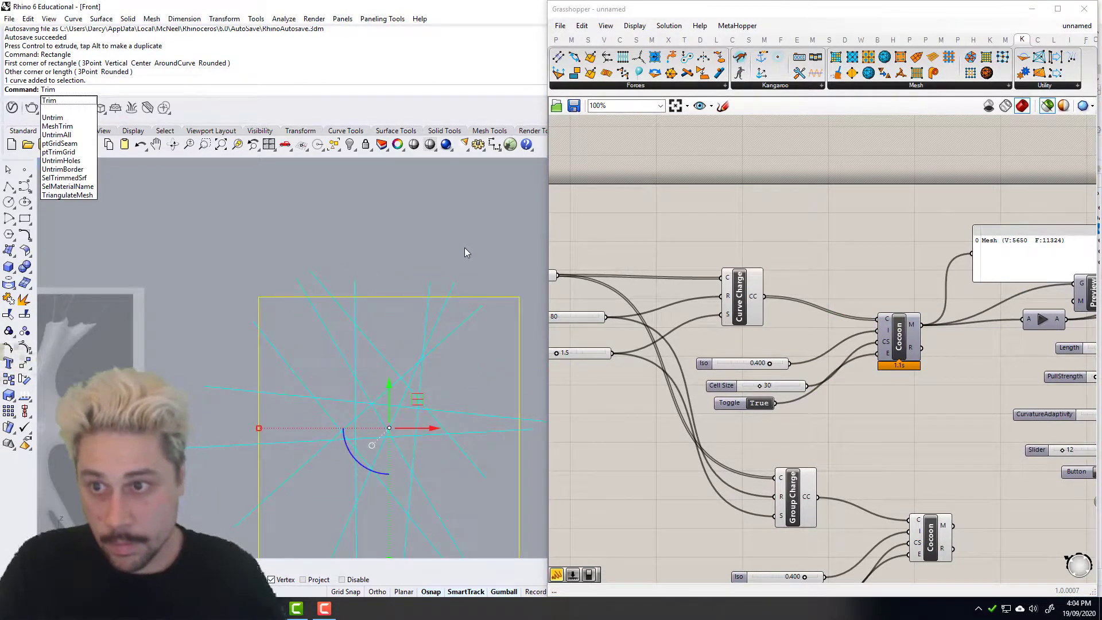
key(Return)
drag(491, 245, 282, 289)
right_drag(253, 418, 291, 354)
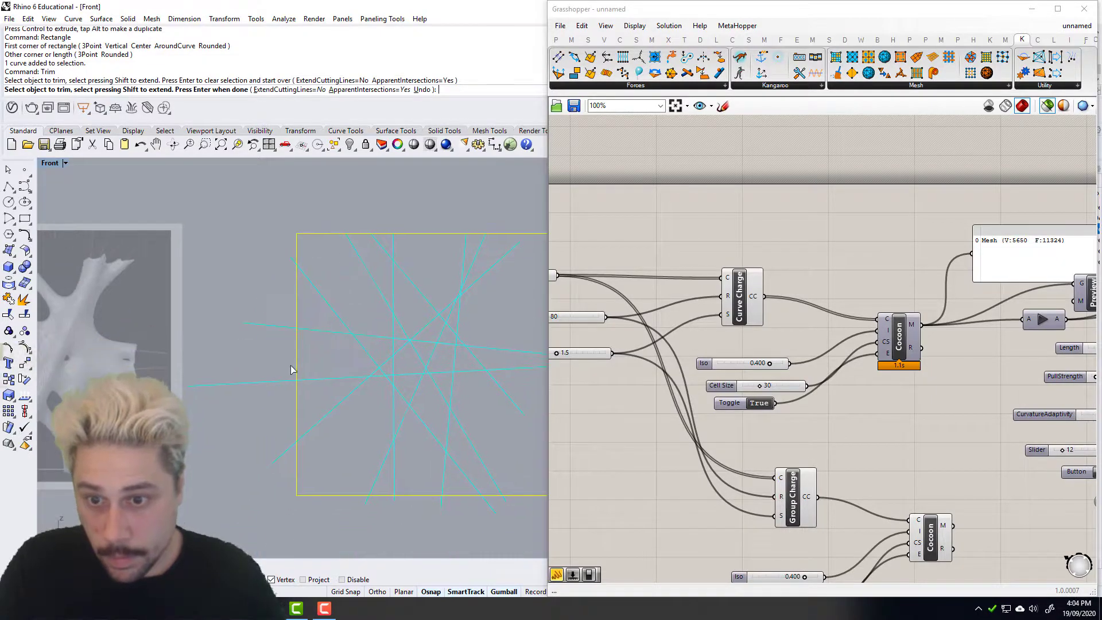
drag(244, 349, 224, 244)
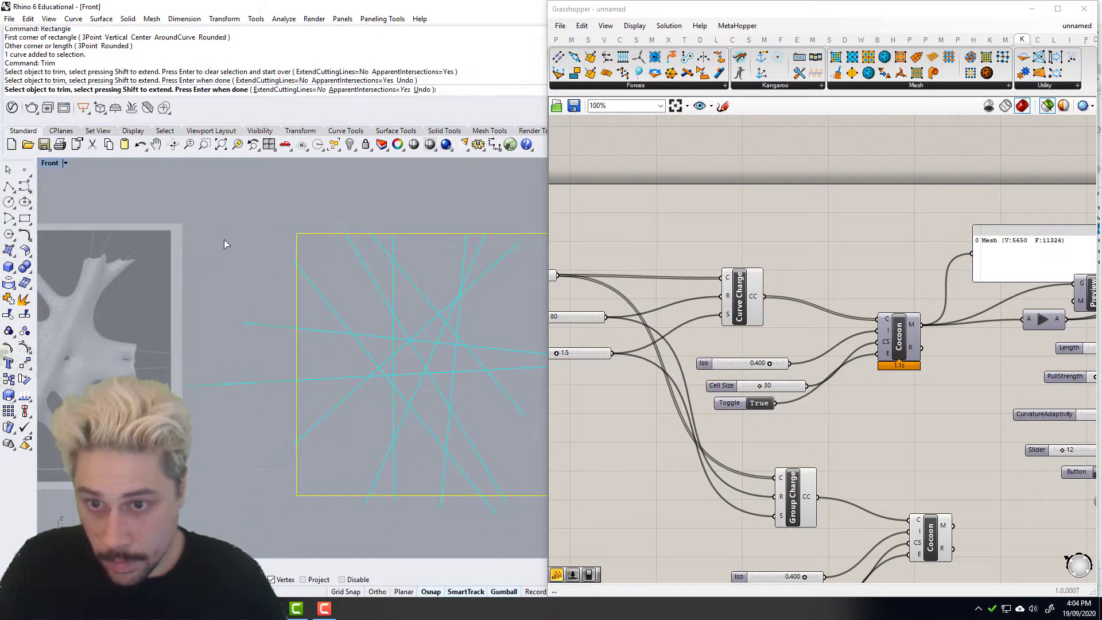
click(292, 261)
Step: Trim the curve ends beyond the rectangle's lower and right edges, and delete the rectangle
right_drag(410, 402, 248, 291)
drag(401, 451, 172, 390)
drag(486, 320, 411, 204)
click(402, 254)
key(Return)
right_drag(370, 325, 413, 448)
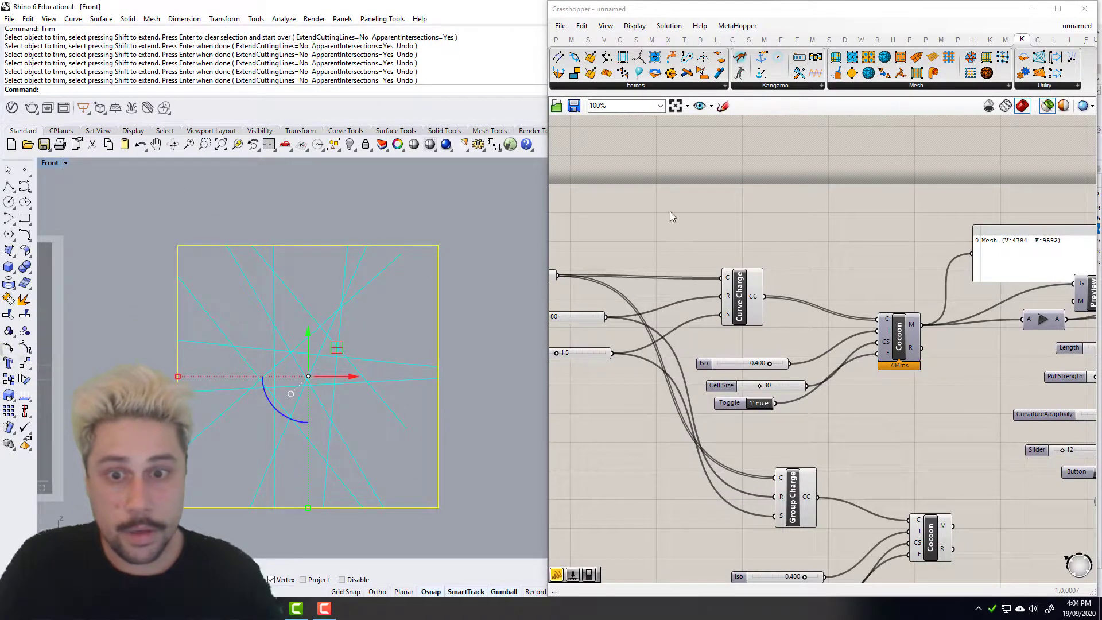
key(Delete)
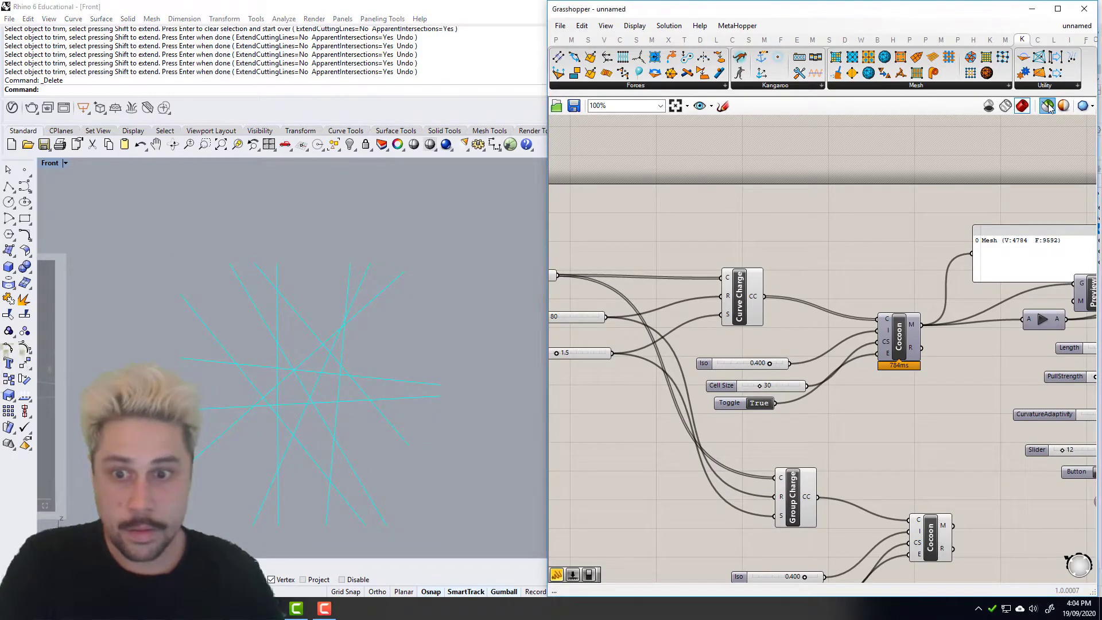
Step: Select the upper Cocoon component and preview only its mesh from the trimmed curves beside the reference image
click(1049, 107)
scroll(293, 280, down, 4)
right_drag(598, 284, 698, 281)
click(653, 273)
scroll(419, 358, down, 3)
right_drag(986, 339, 902, 343)
click(946, 337)
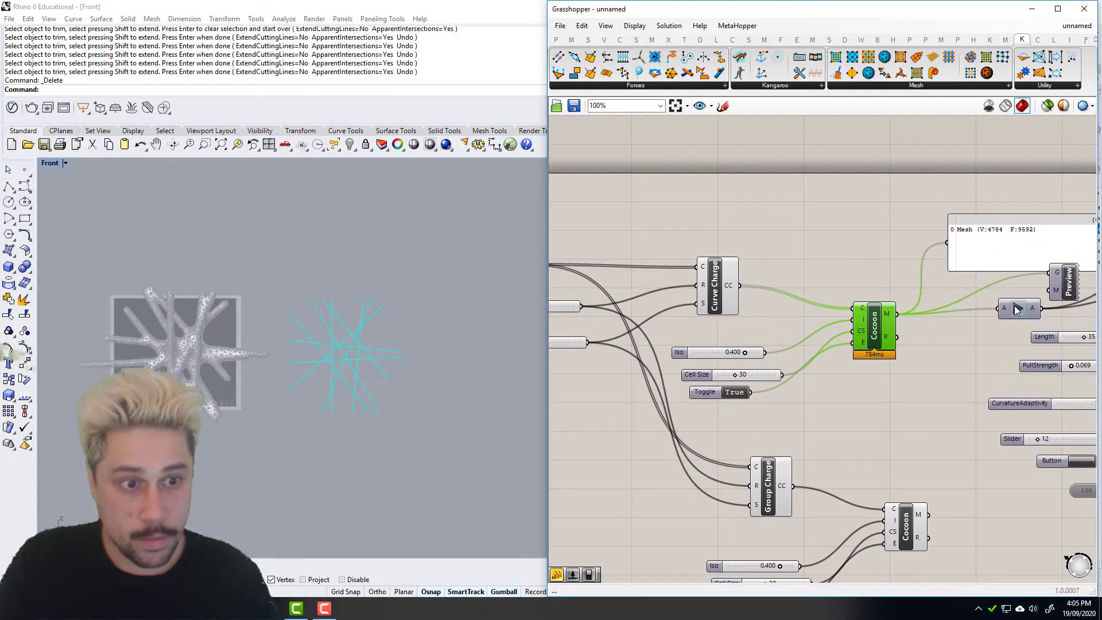
click(1048, 106)
scroll(204, 339, up, 3)
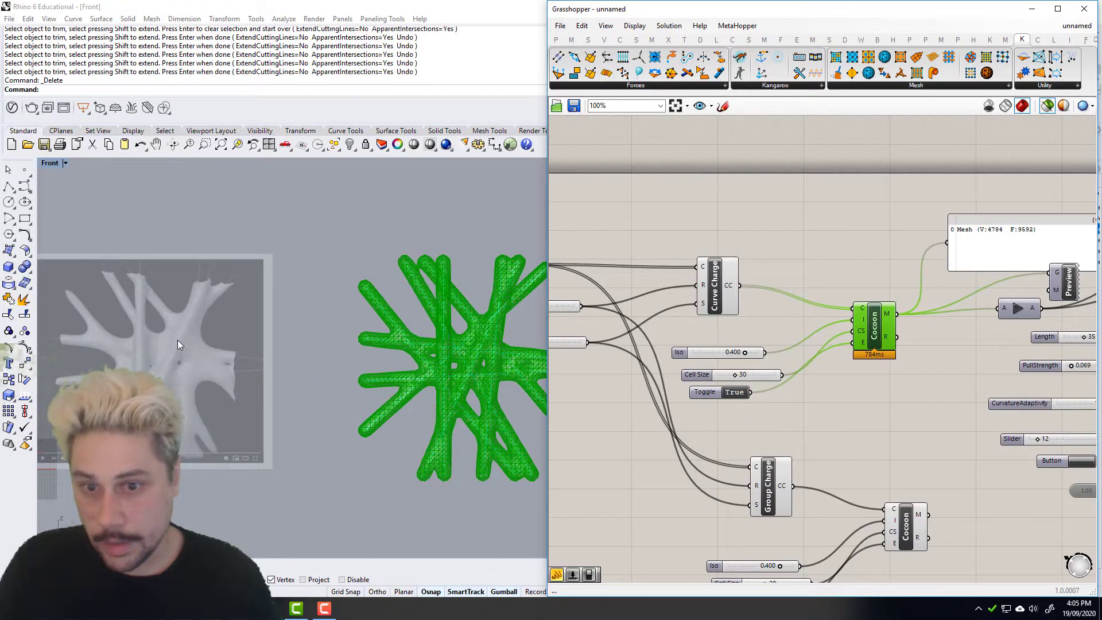
Step: Set the Radius slider feeding the curve charges to 75
right_drag(730, 368, 878, 347)
scroll(689, 320, up, 1)
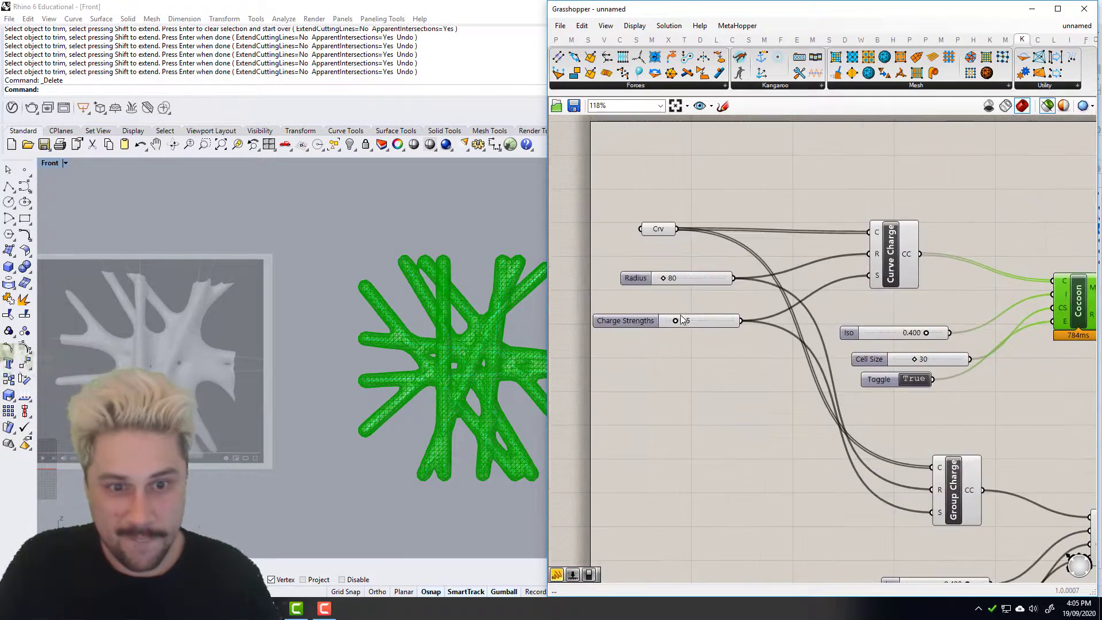
click(673, 277)
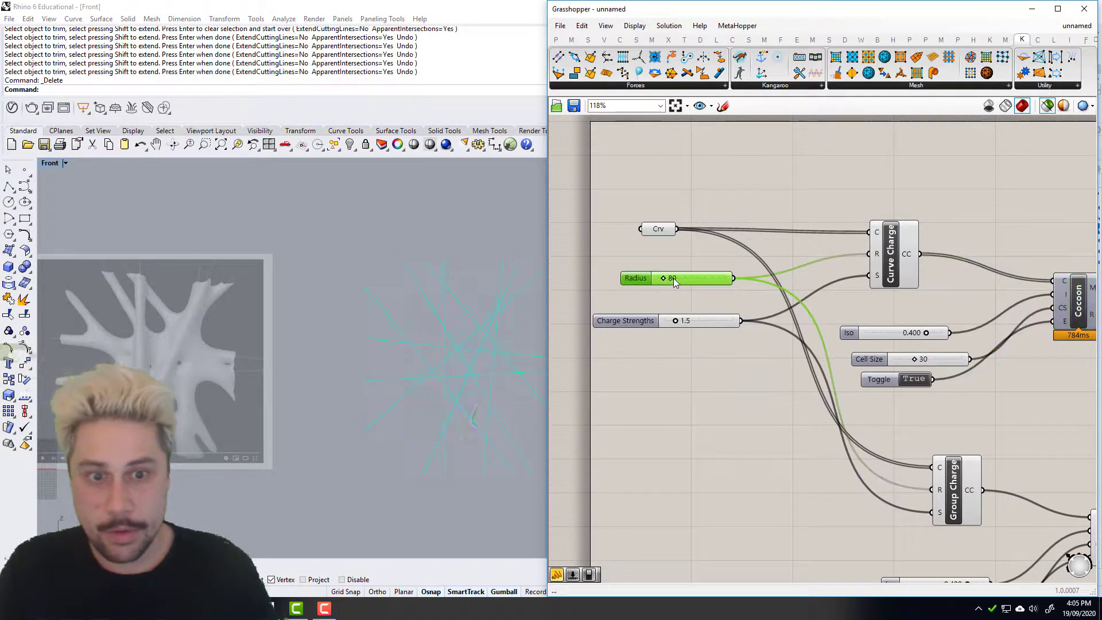
double_click(673, 278)
text(75)
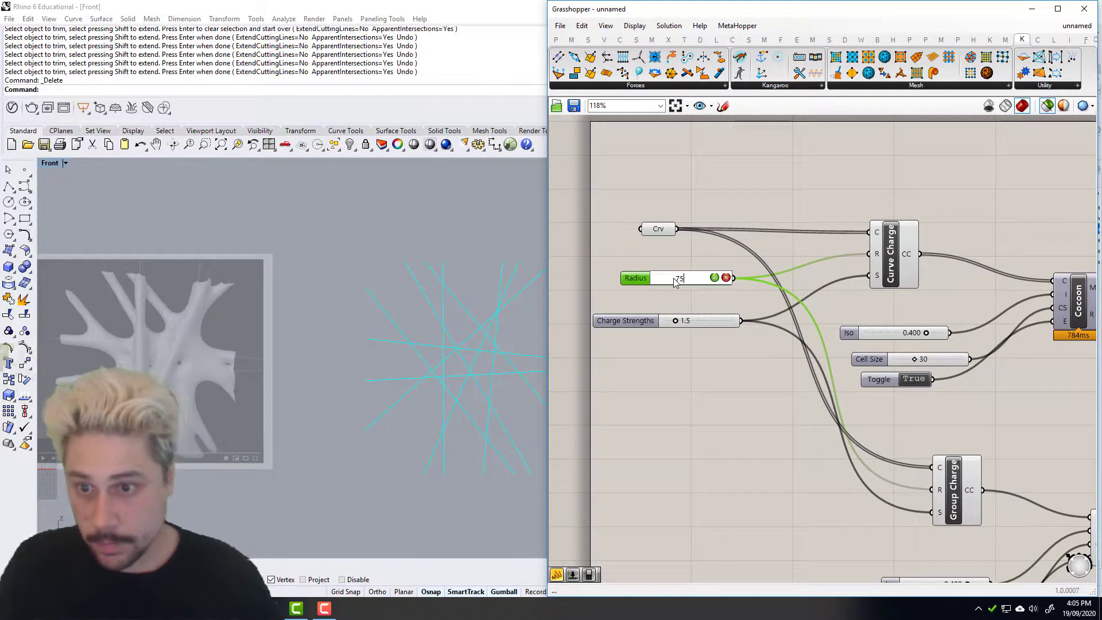
key(Return)
Step: Set the Charge Strengths slider to 1.8 and preview the upper Cocoon mesh
scroll(687, 321, up, 3)
double_click(685, 324)
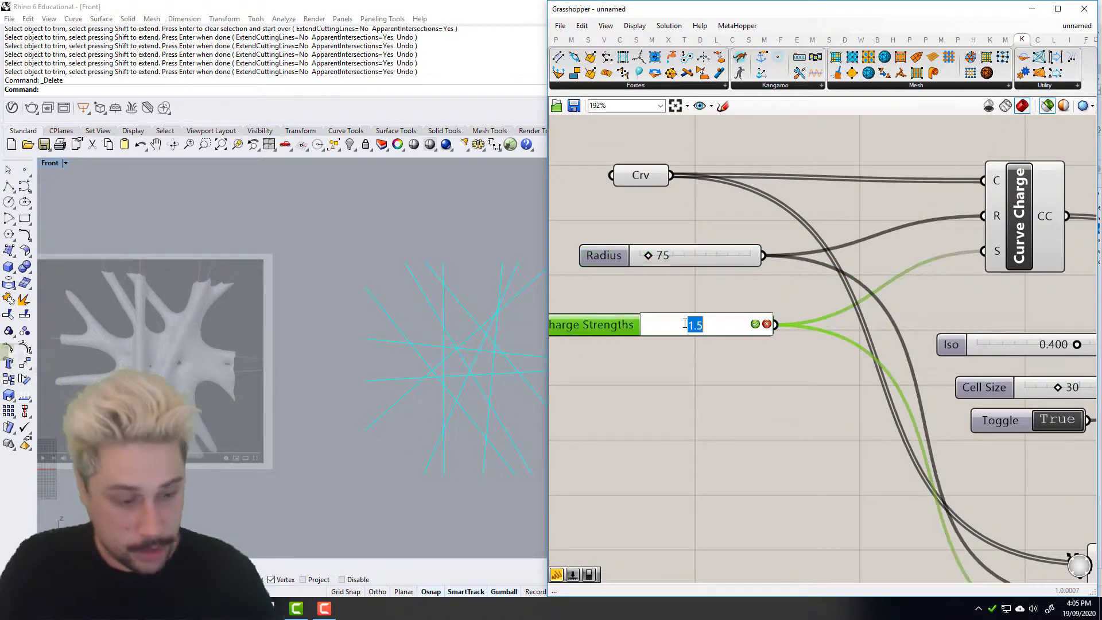
text(1.6)
key(Return)
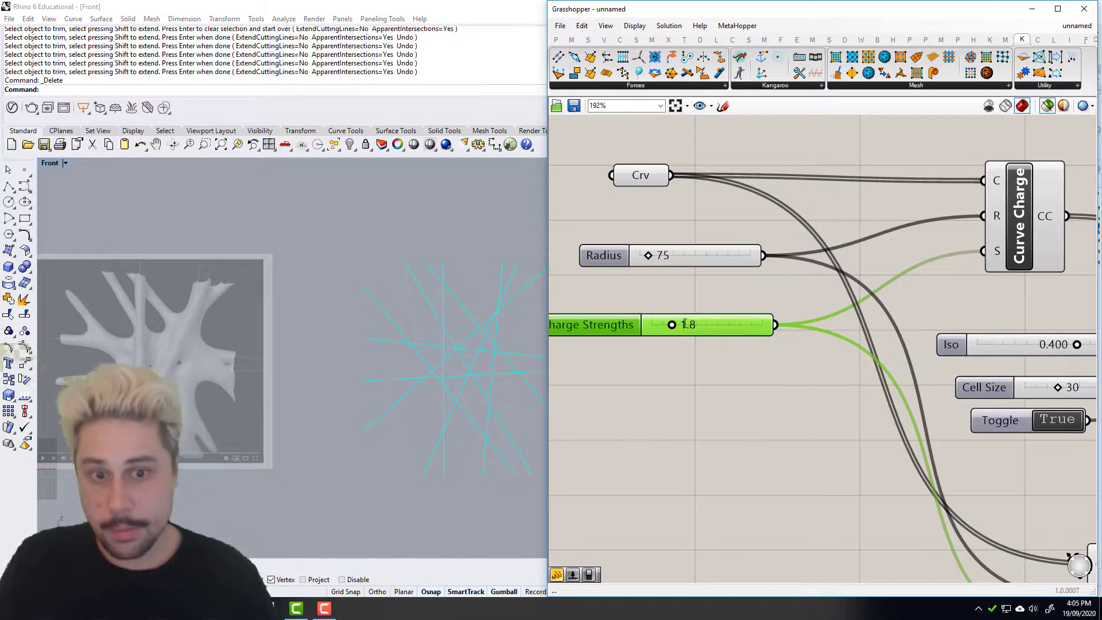
scroll(688, 324, down, 4)
right_drag(1024, 316, 837, 303)
click(835, 302)
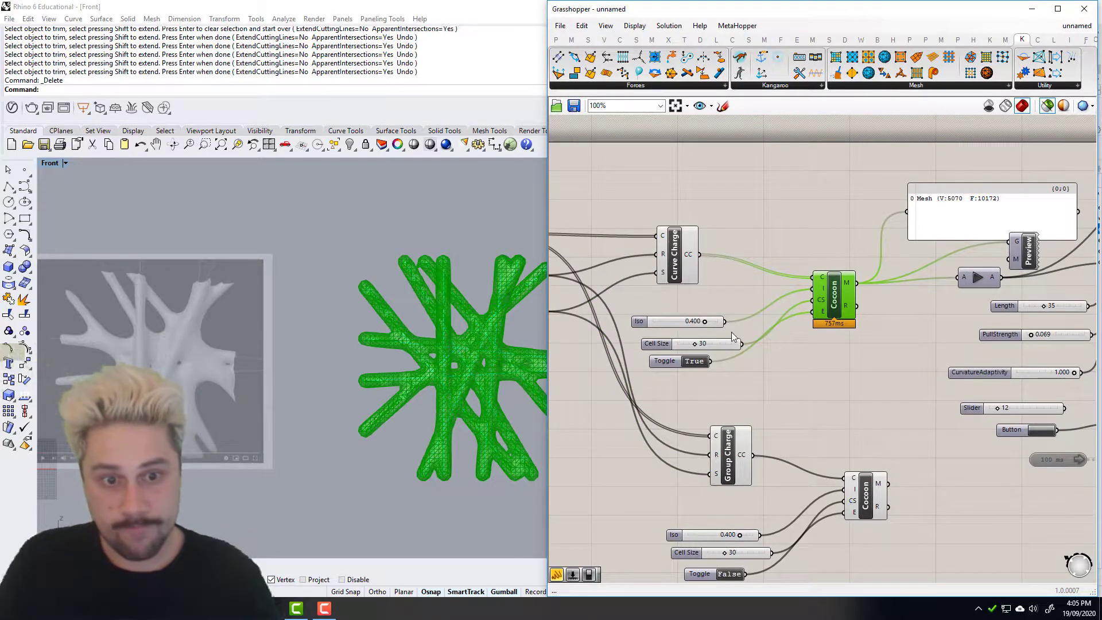
Step: Set the upper Cocoon's Iso value to 0.5 and open its Cell Size value for editing
scroll(700, 334, up, 2)
scroll(700, 334, up, 1)
double_click(658, 315)
text(0.5)
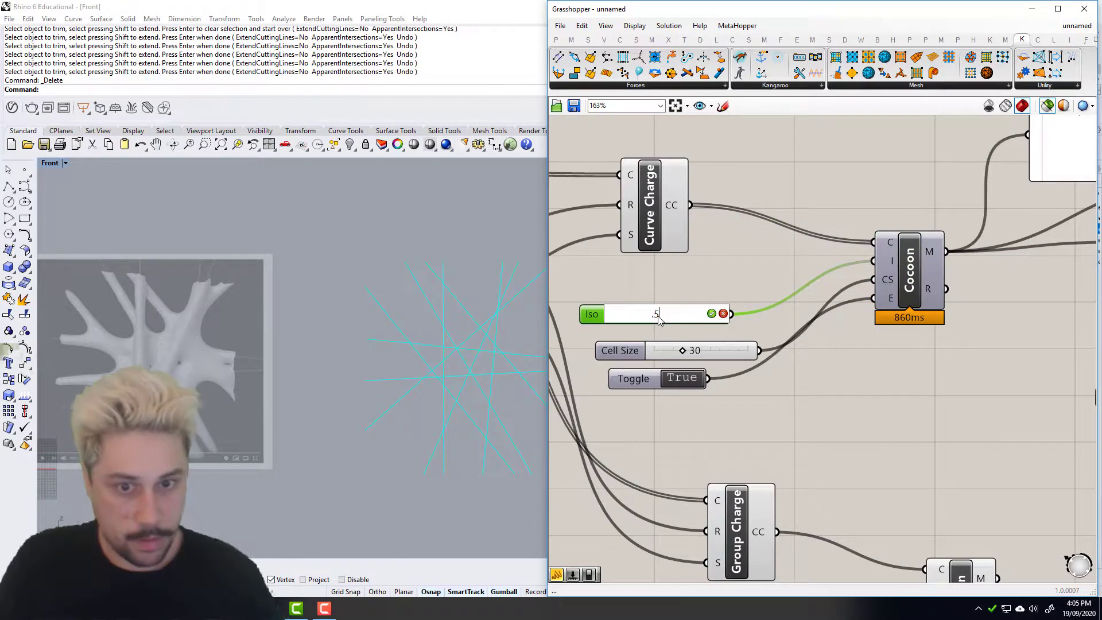
key(Return)
click(903, 282)
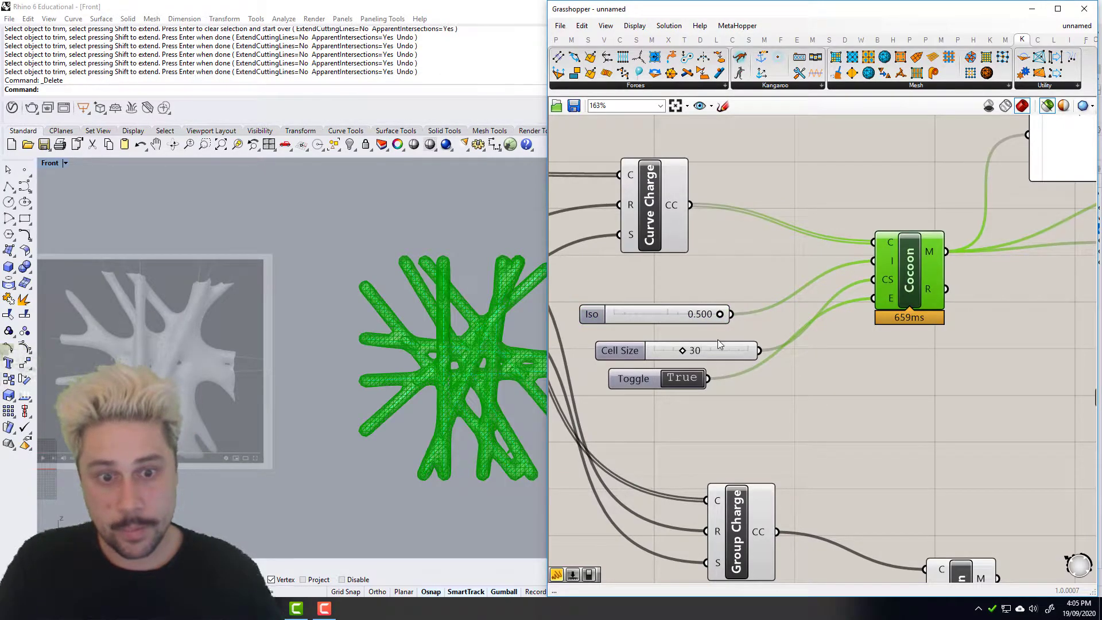
double_click(699, 350)
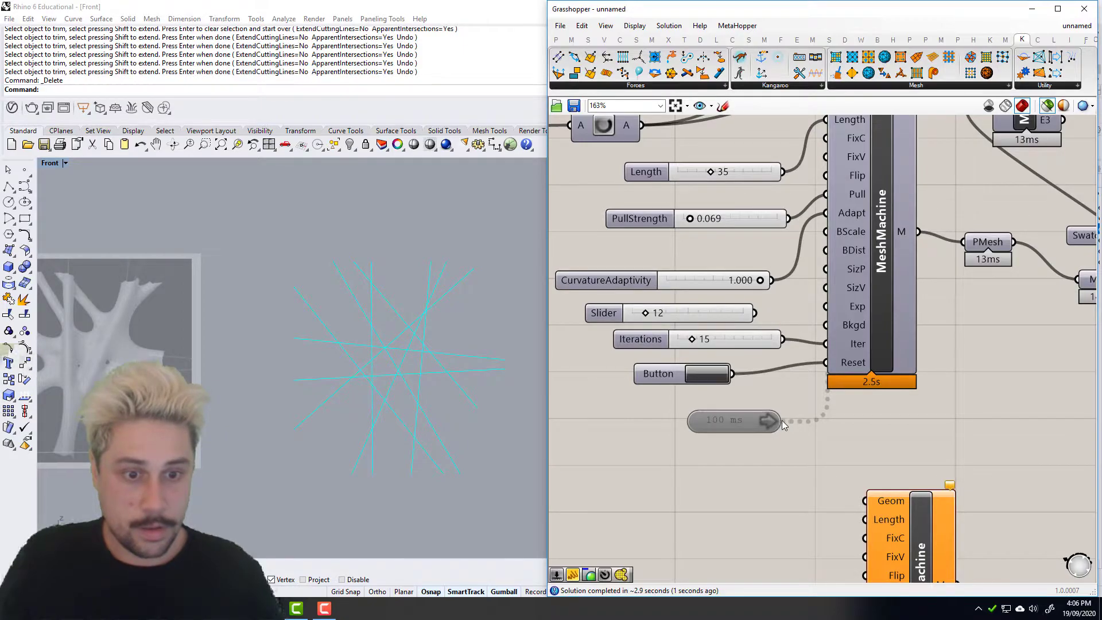
Step: Delete the disabled 100 ms timer attached to the upper MeshMachine component
scroll(770, 422, up, 2)
drag(740, 429, 670, 445)
key(Delete)
scroll(736, 427, down, 2)
scroll(858, 567, down, 1)
Step: Select the upper MeshMachine, reset its remeshing and inspect the remeshed branches and their junctions in Rhino
click(839, 339)
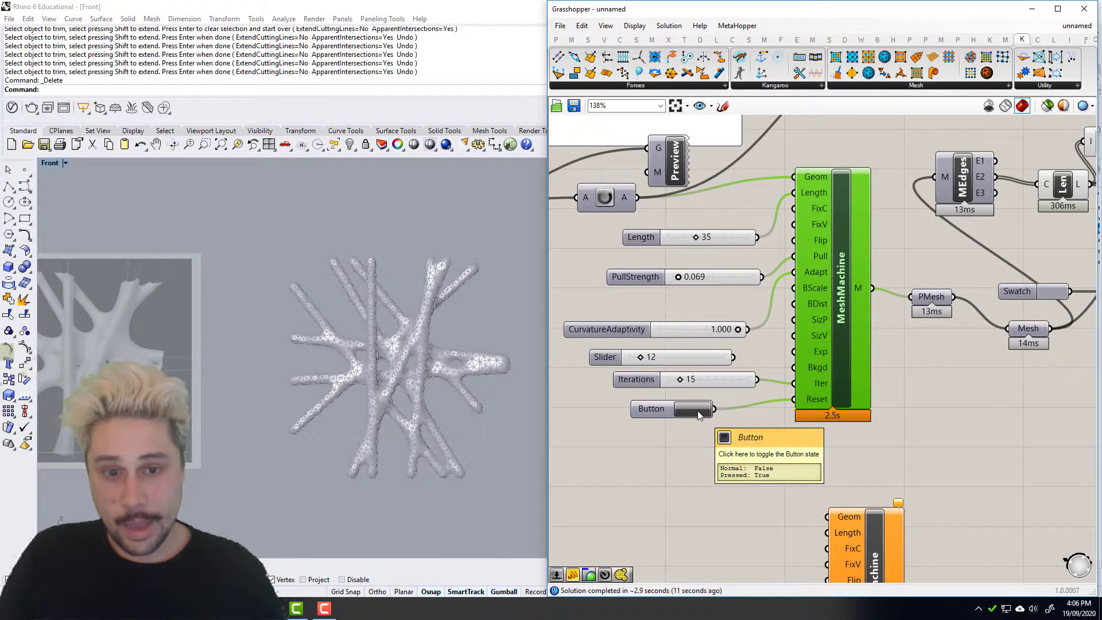
click(696, 409)
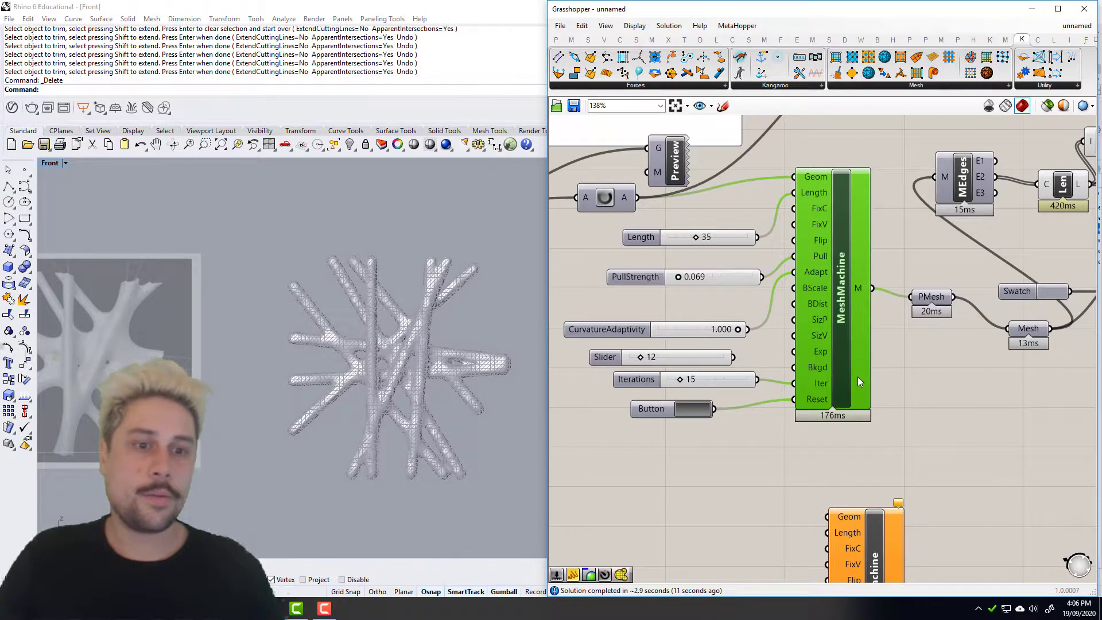
scroll(827, 376, up, 1)
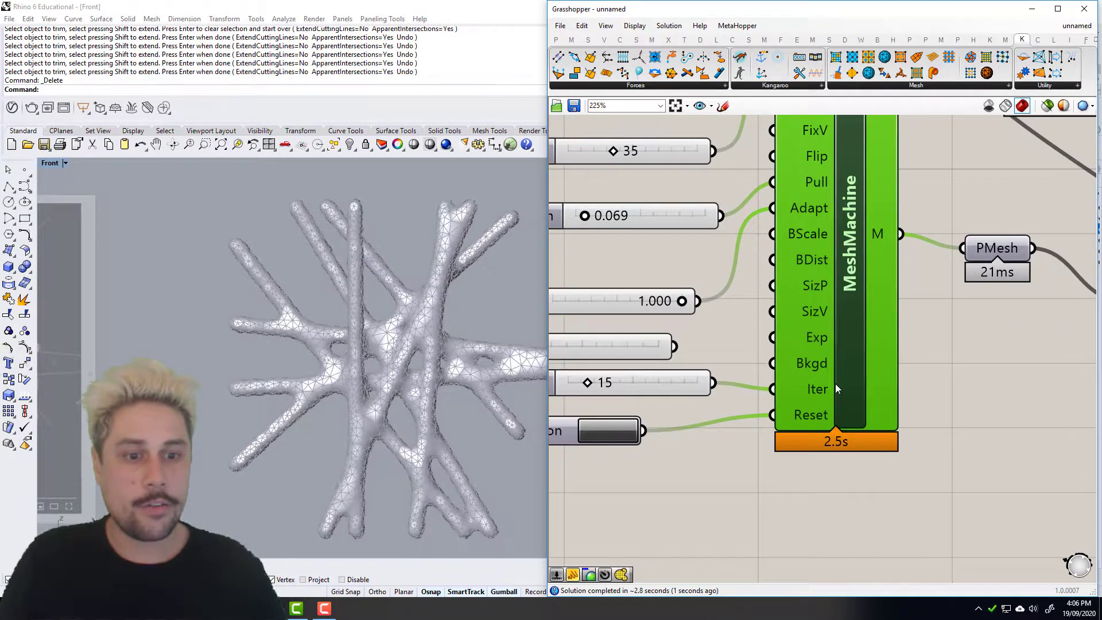
scroll(753, 362, down, 2)
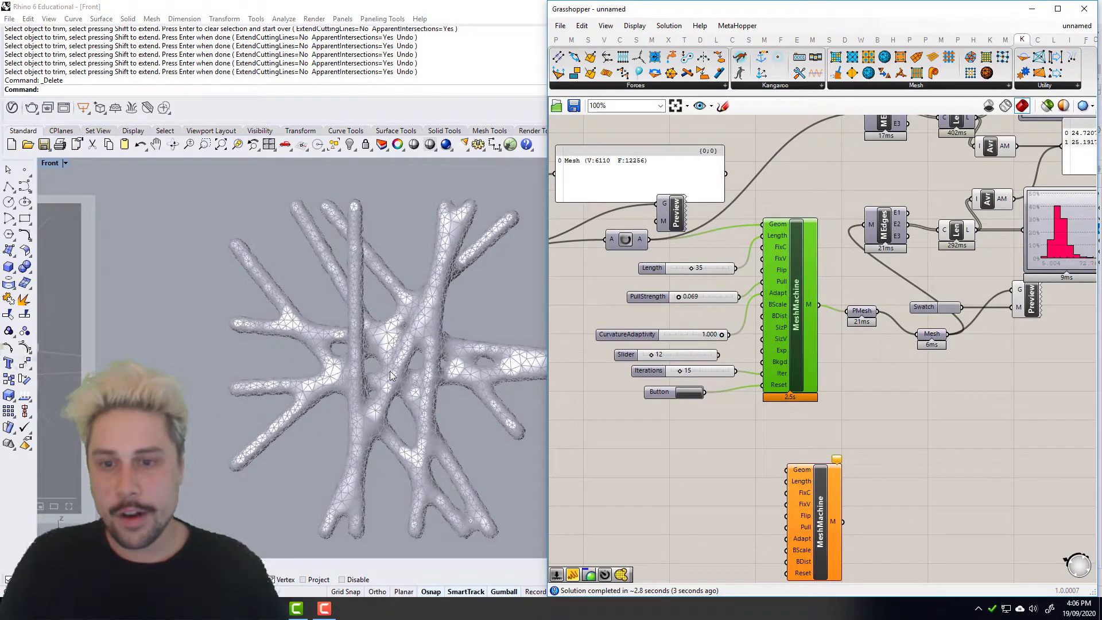
scroll(422, 371, down, 5)
scroll(425, 361, up, 10)
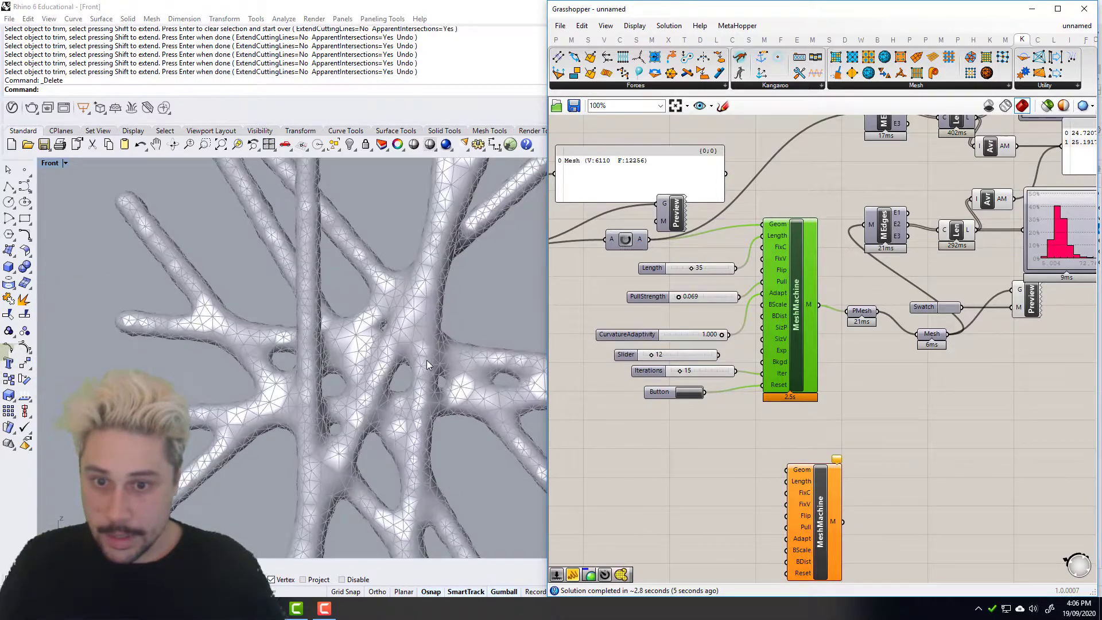
scroll(426, 361, down, 5)
Step: Delete the Iterations slider from the upper MeshMachine and add a Timer with a 50 ms interval
scroll(723, 402, up, 2)
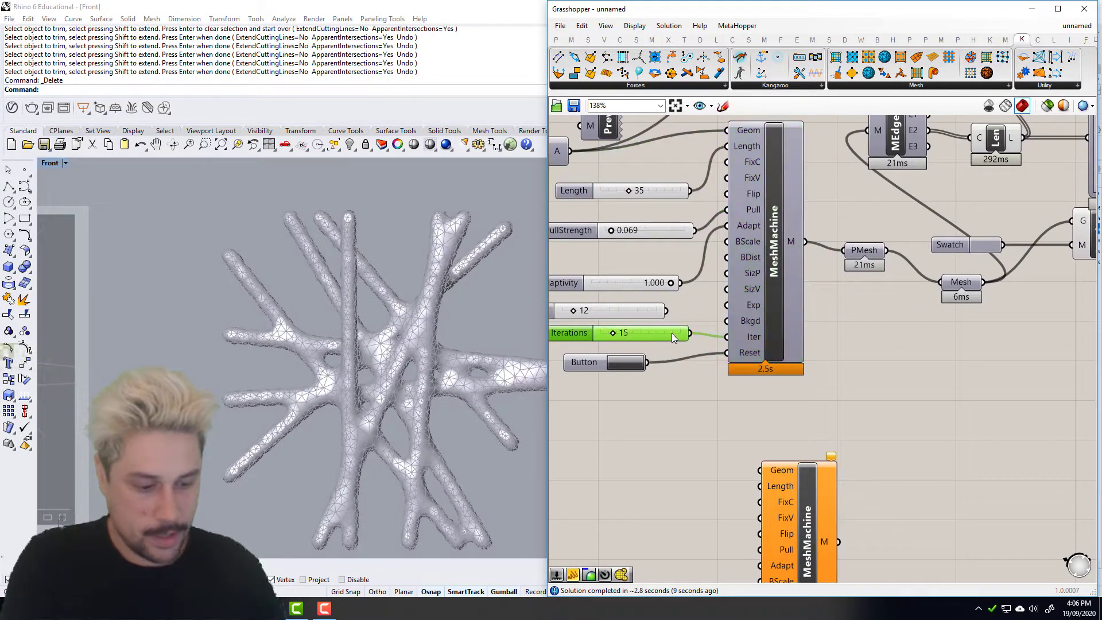
key(Delete)
double_click(694, 415)
text(timer)
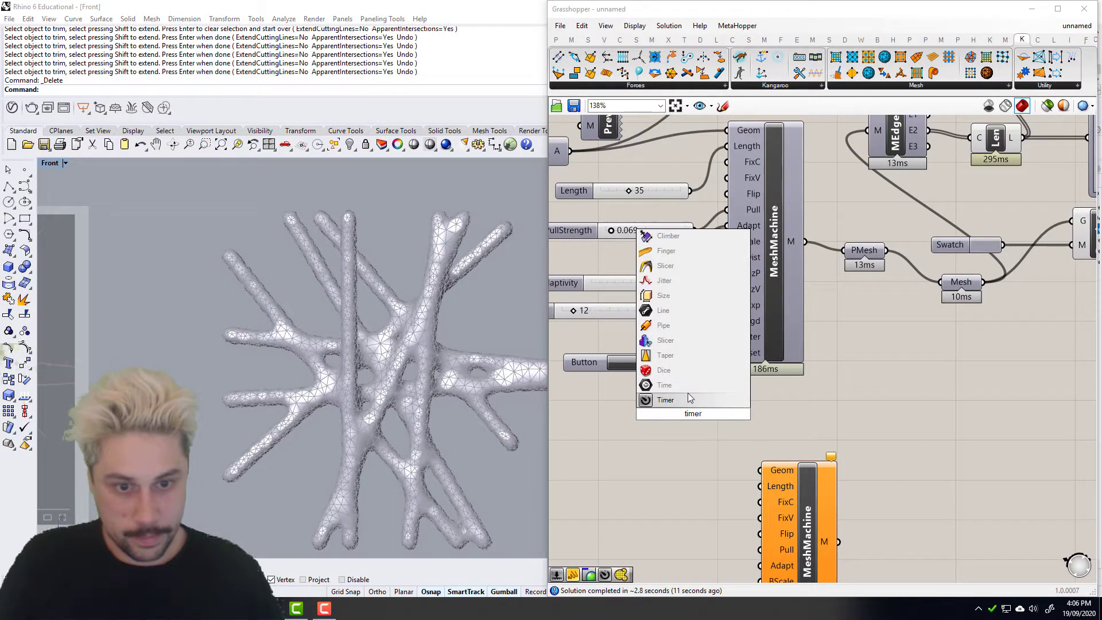
click(688, 392)
right_click(686, 416)
mouse_move(740, 465)
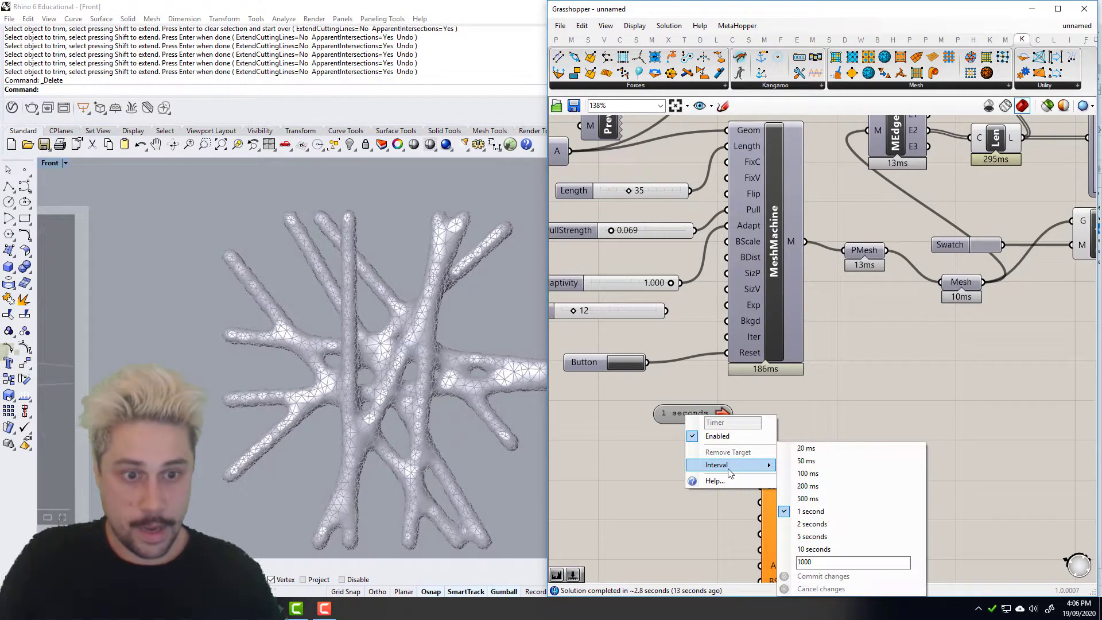
click(815, 460)
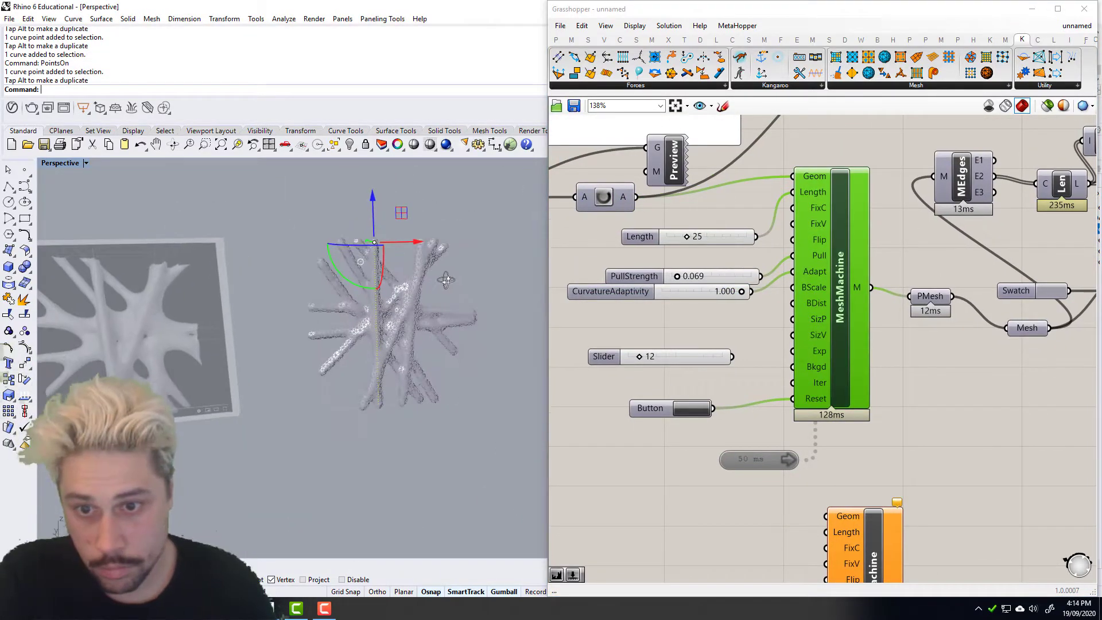
Step: Deselect the curve control point in the perspective view and reset the upper MeshMachine's remeshing
right_drag(446, 280, 350, 284)
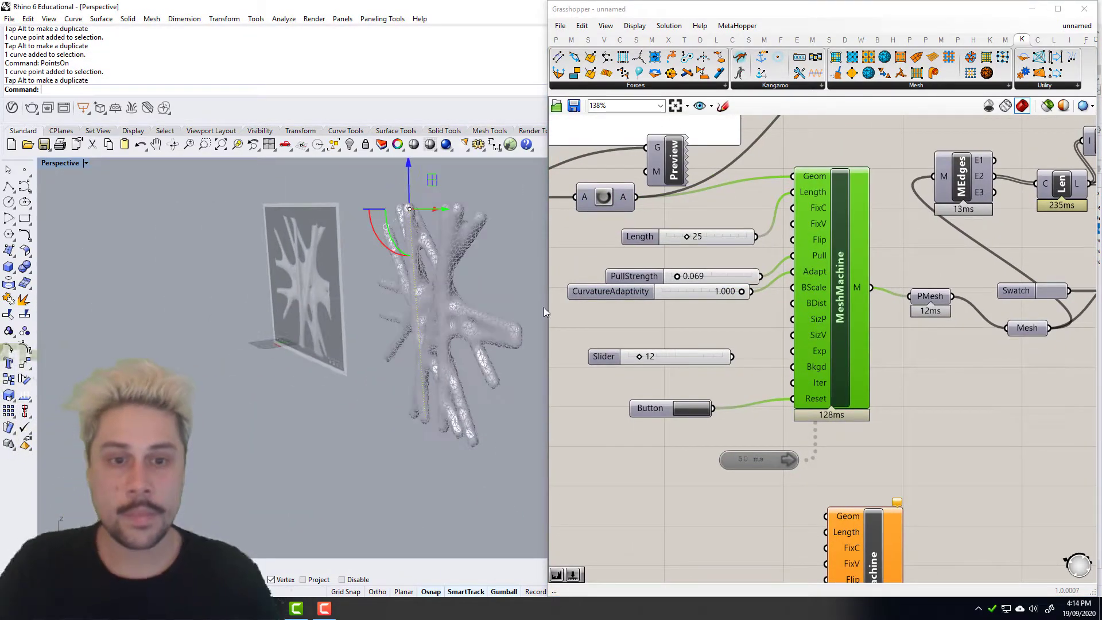
click(497, 274)
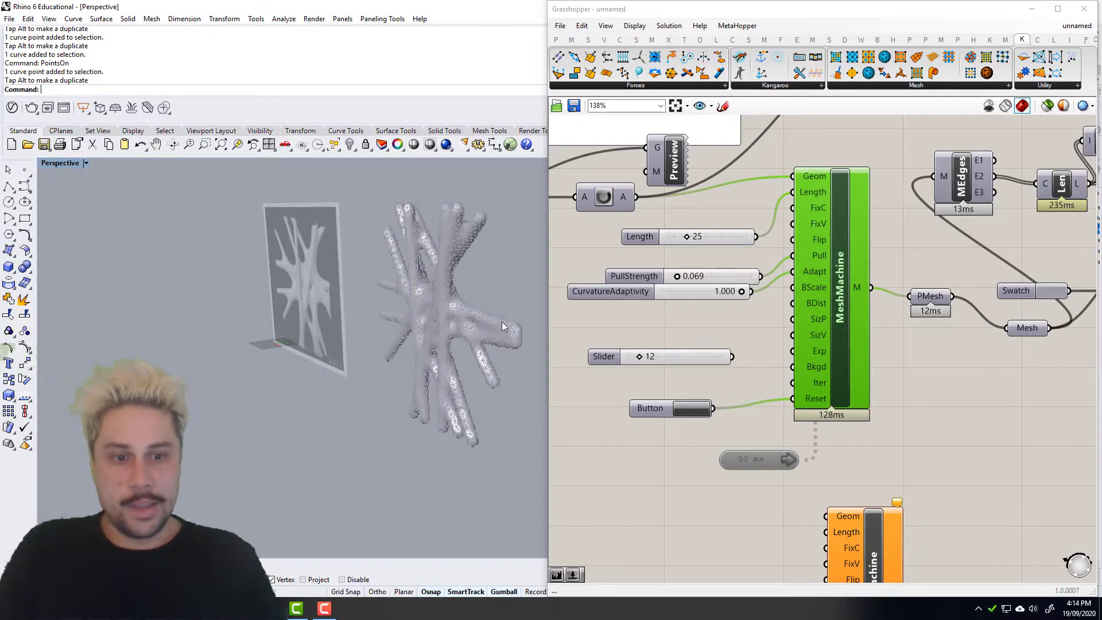
click(695, 408)
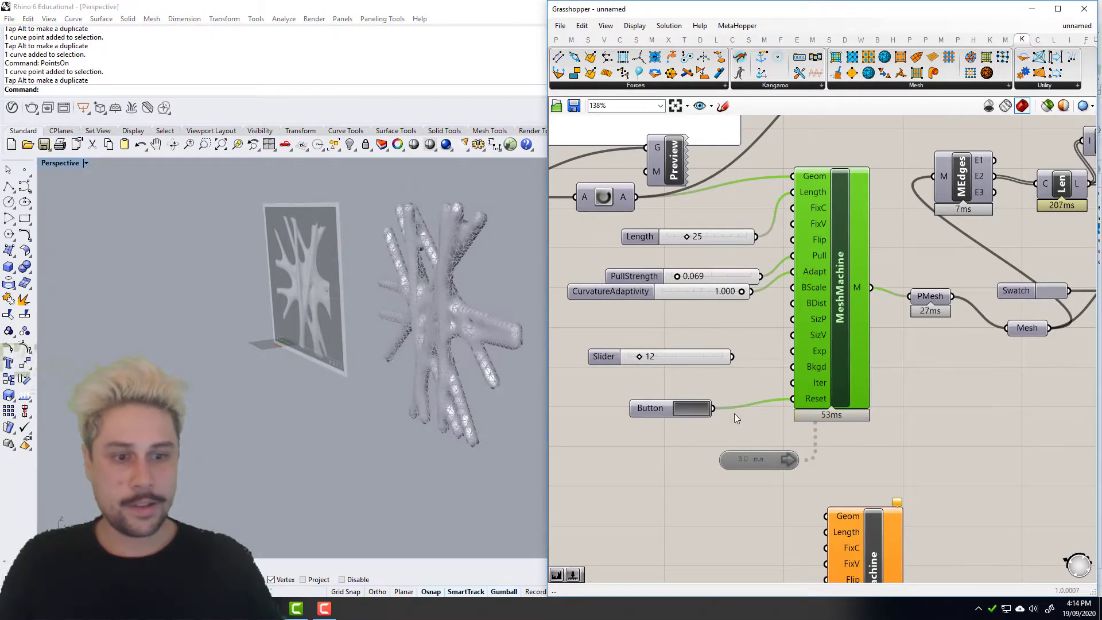
Step: Enable the 50 ms timer to run the upper MeshMachine and inspect the remeshed branches and junctions in Rhino
double_click(757, 463)
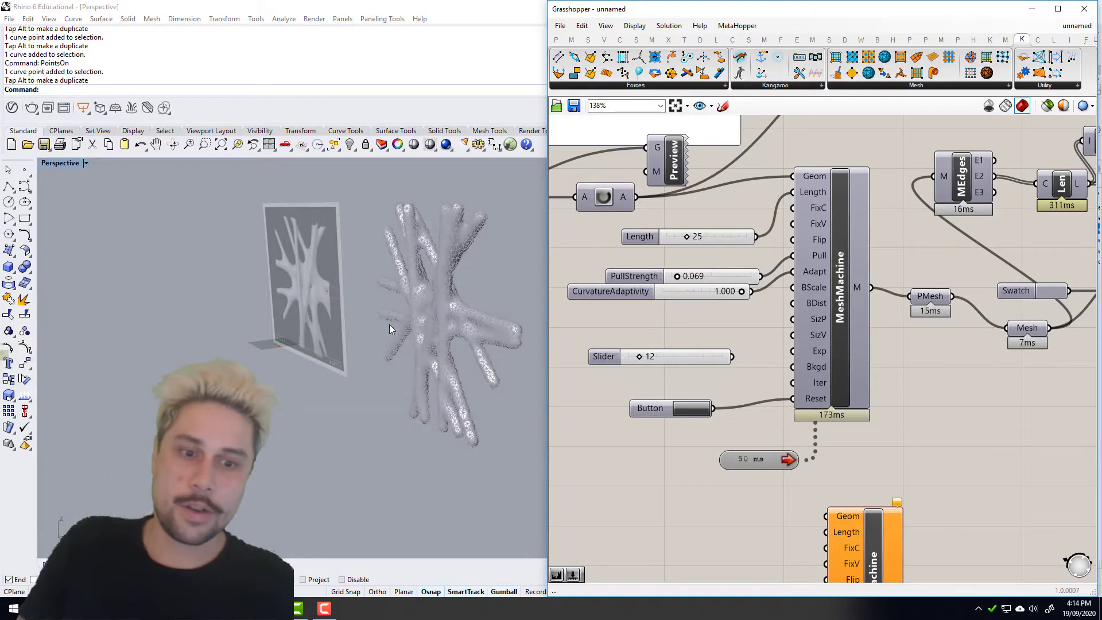
right_drag(367, 308, 415, 311)
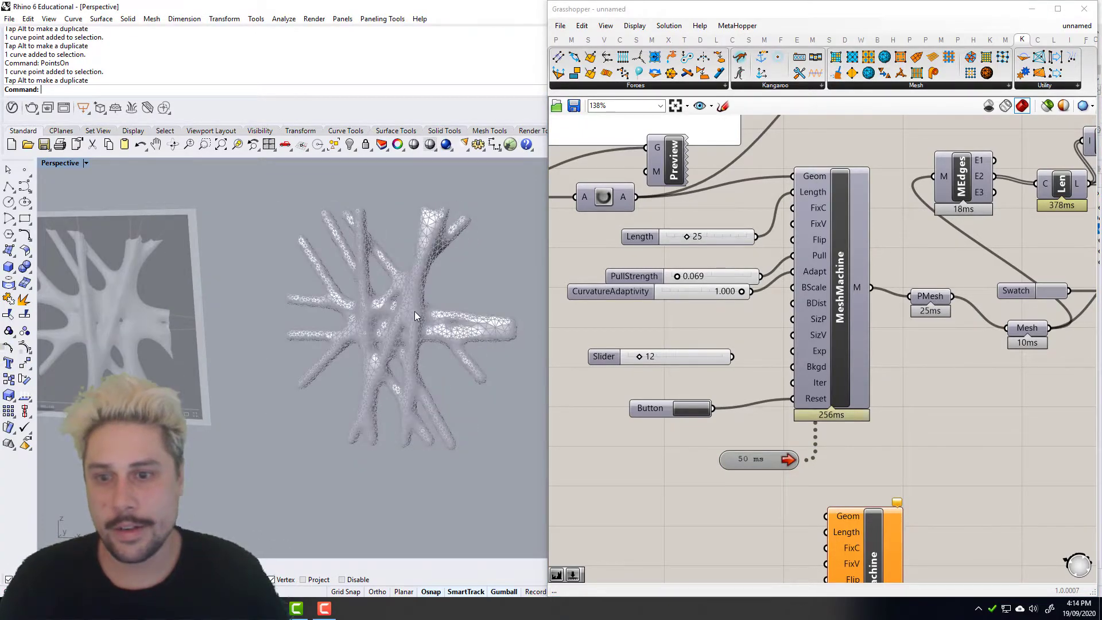
shift+right_drag(329, 327, 356, 329)
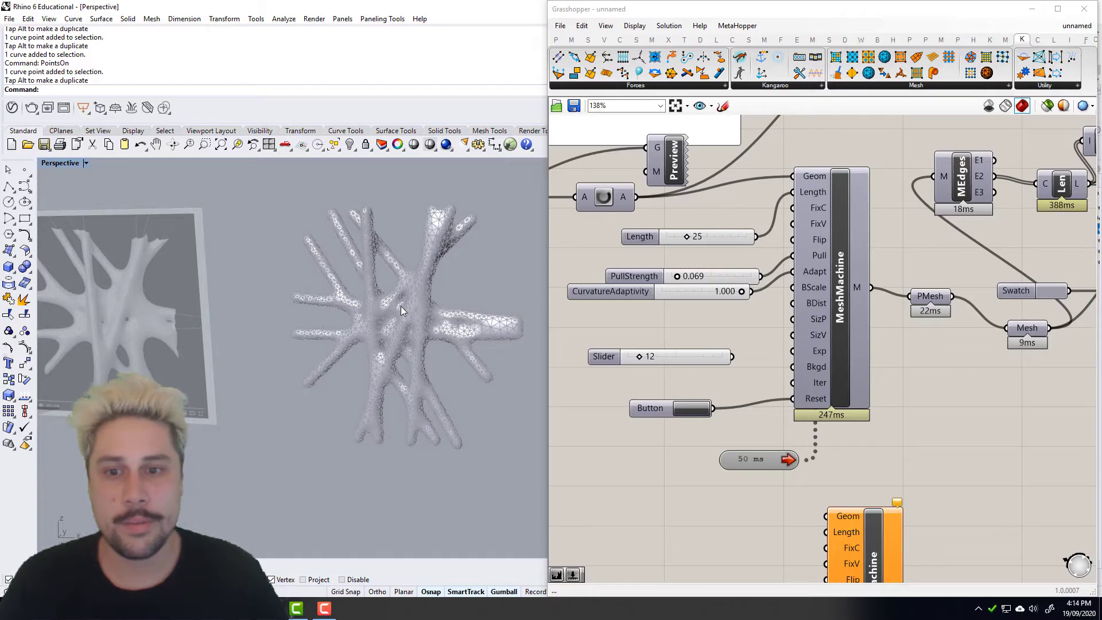
scroll(400, 306, up, 2)
scroll(388, 305, up, 2)
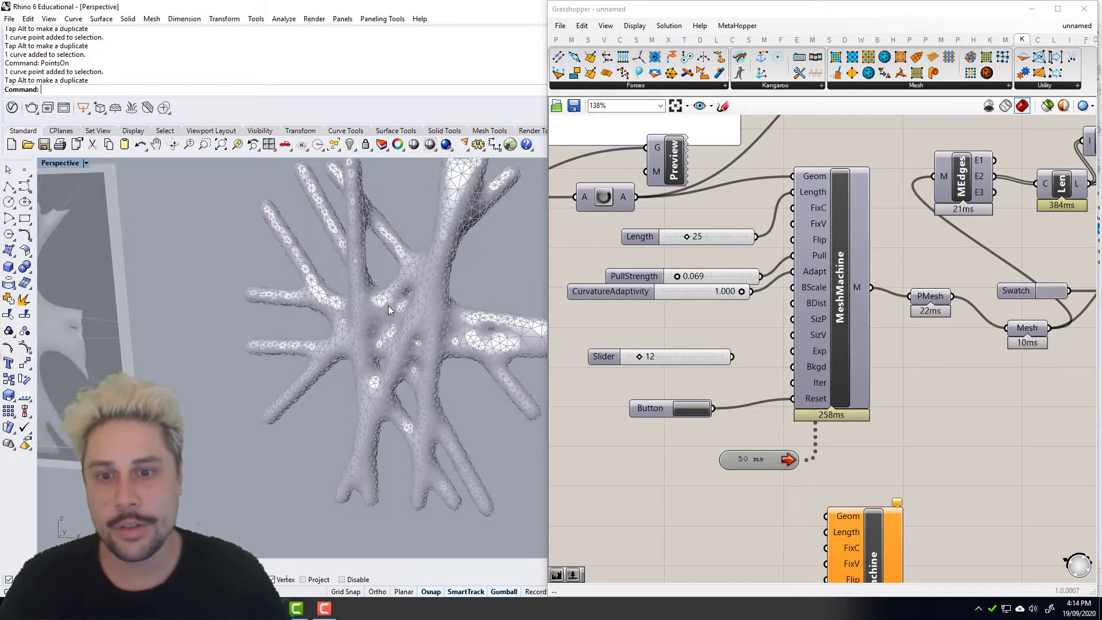
scroll(414, 290, up, 2)
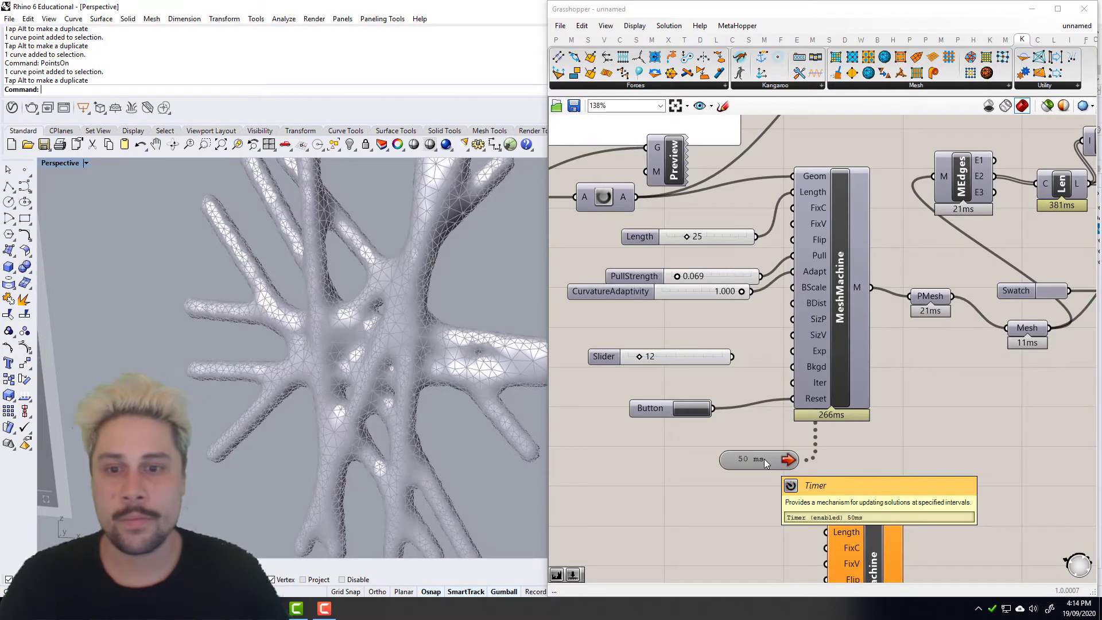
Step: Minimize Grasshopper and compare the remeshed form with the reference image in Rhino's perspective view
click(762, 451)
click(1032, 9)
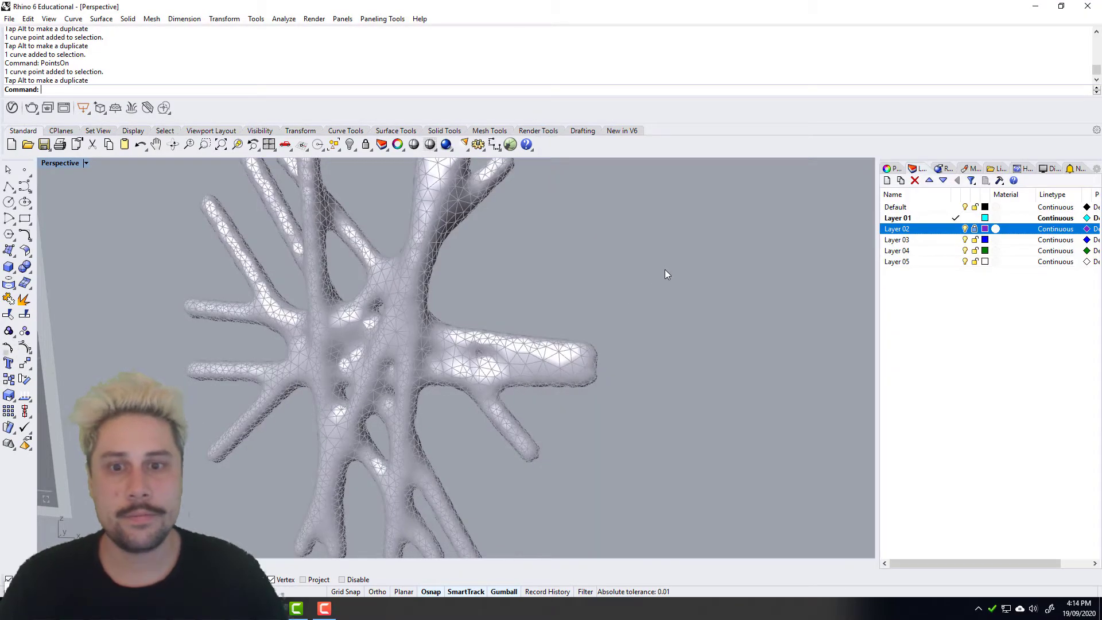
right_drag(594, 309, 698, 308)
right_drag(632, 315, 673, 318)
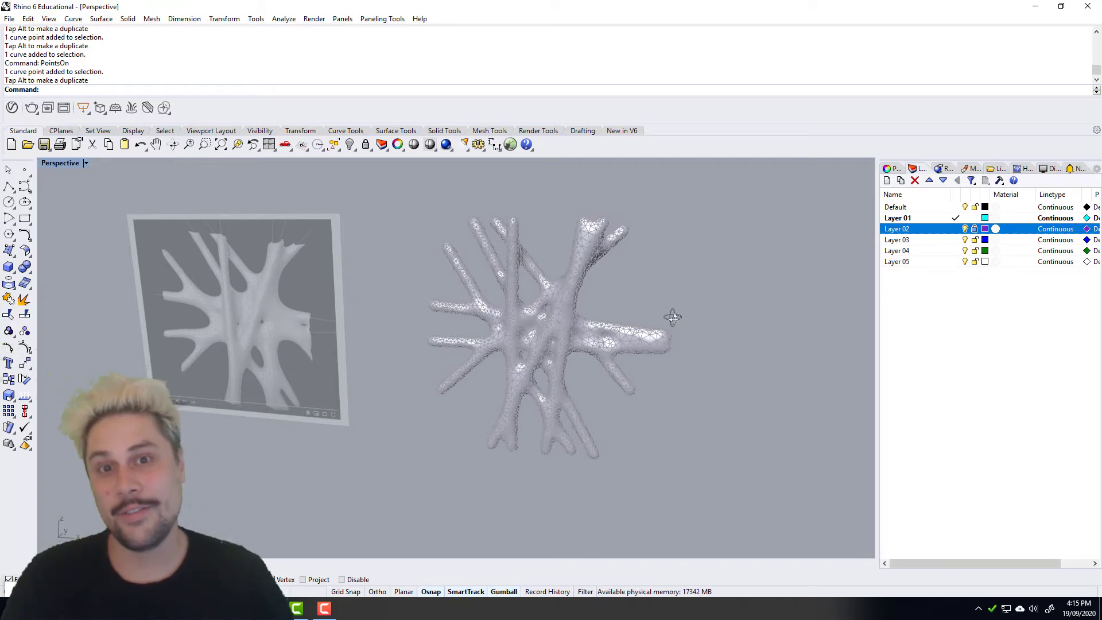
right_drag(627, 358, 604, 322)
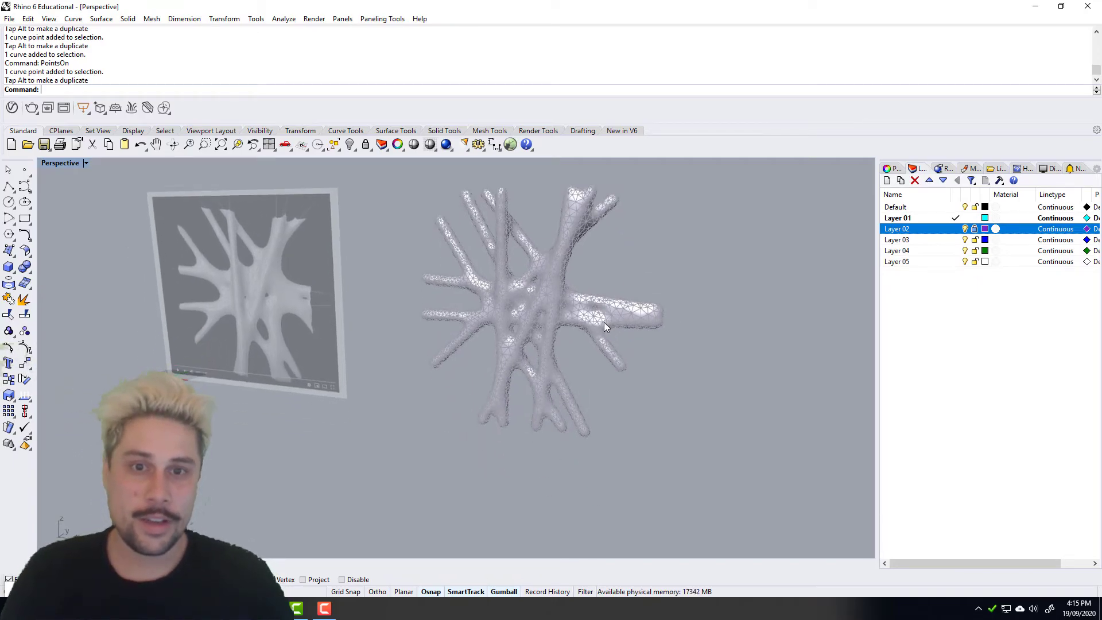